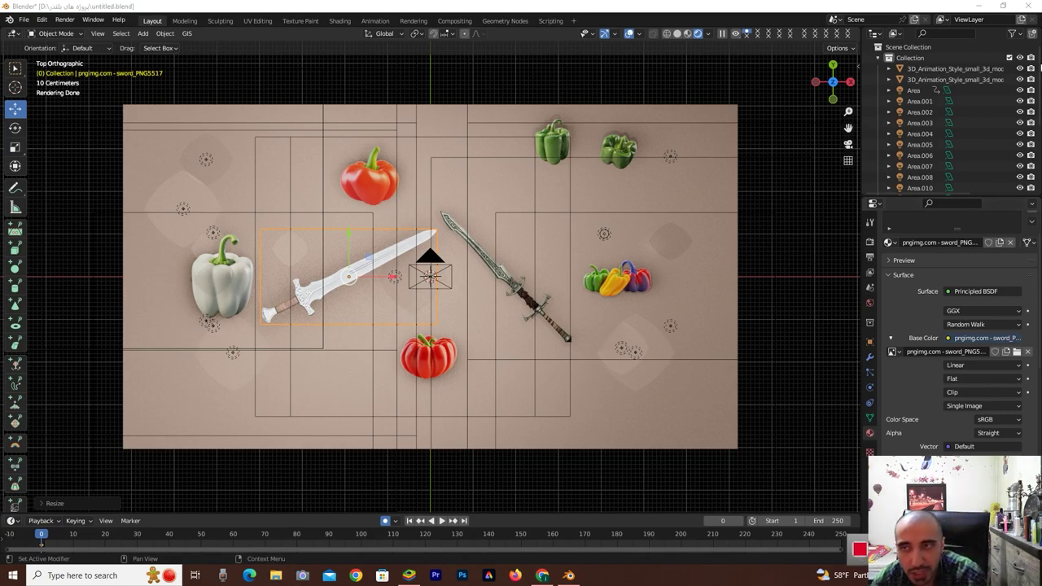
# - Minimize Blender from its title bar so the Windows desktop shows
pyautogui.click(980, 6)
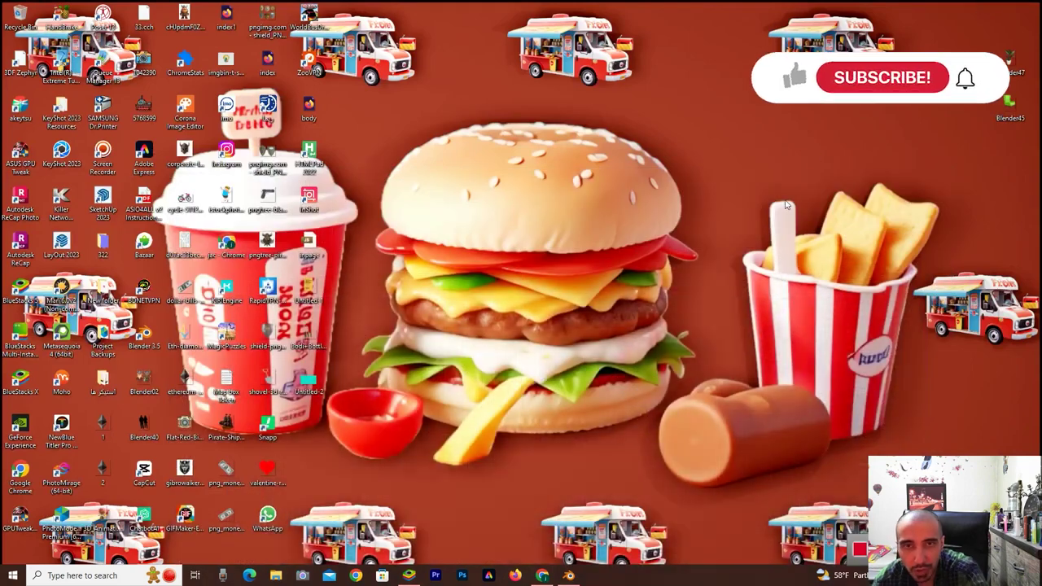
# - Restore the Blender window from the taskbar, showing the peppers-and-swords scene again
pyautogui.click(569, 576)
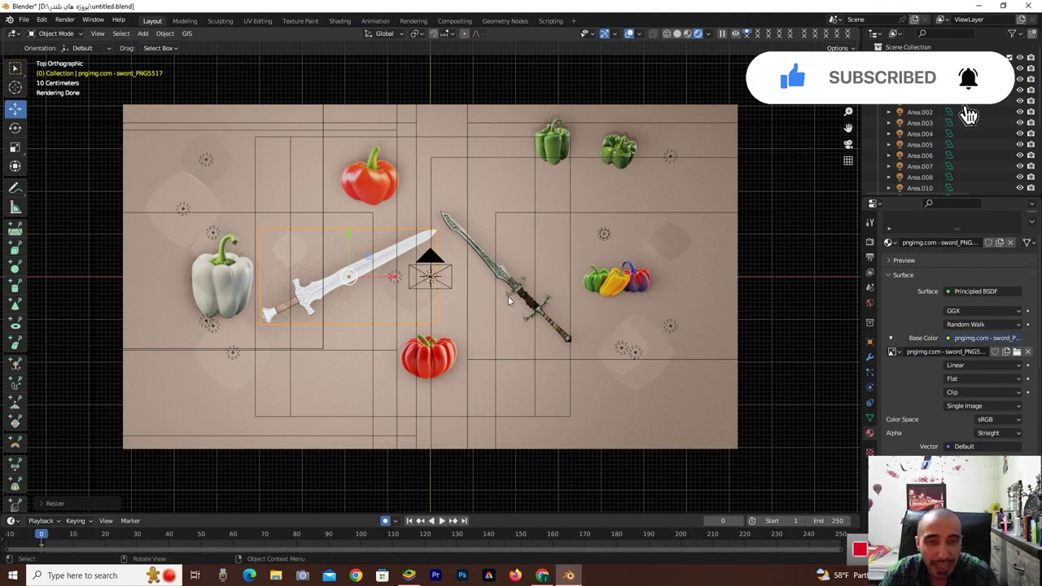
# - Enlarge the white pepper, then enlarge and reposition the colourful pepper cluster
pyautogui.click(202, 281)
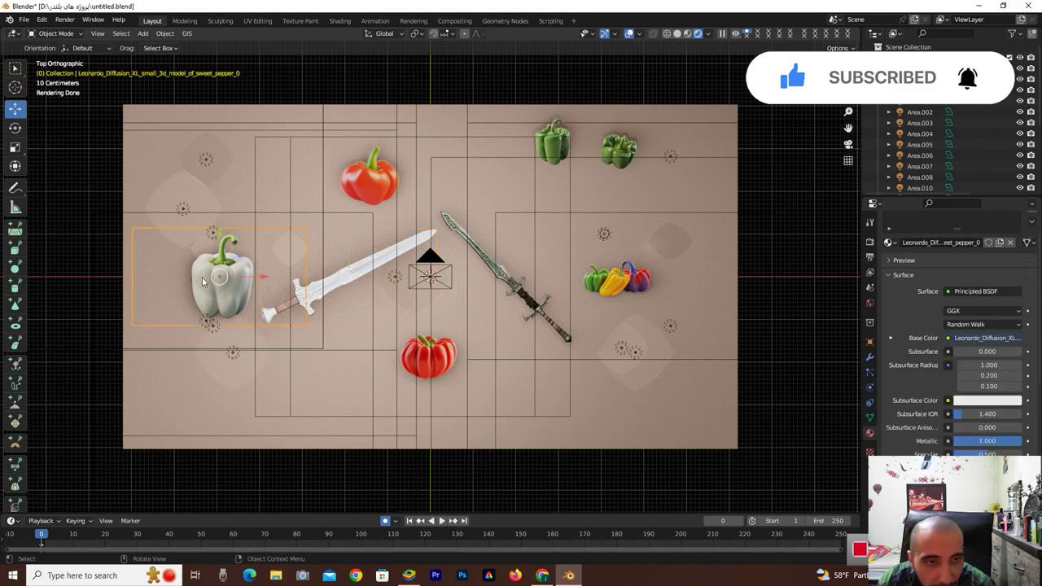
pyautogui.press('s')
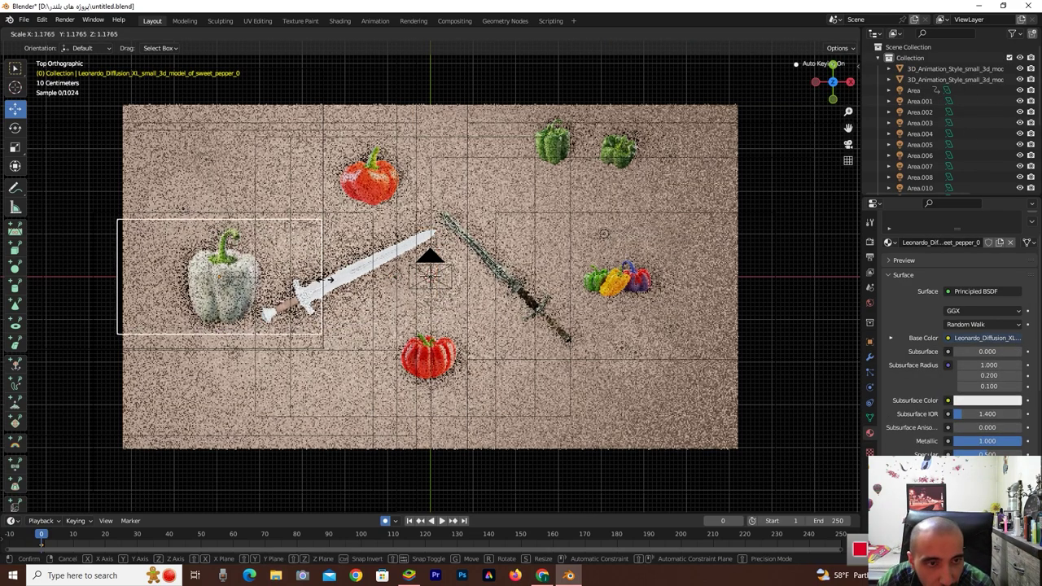
pyautogui.click(340, 277)
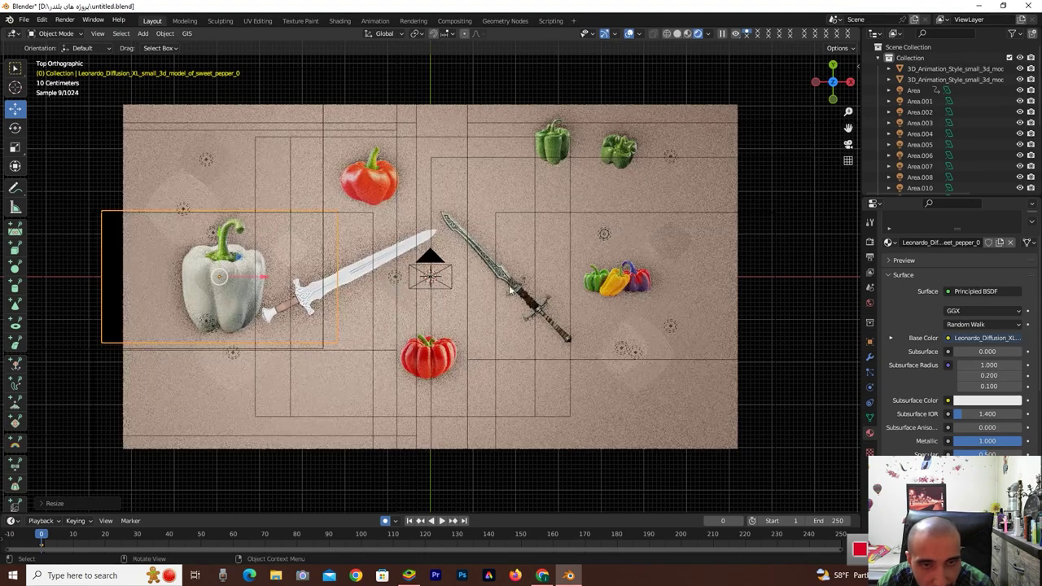
pyautogui.click(626, 282)
pyautogui.press('s')
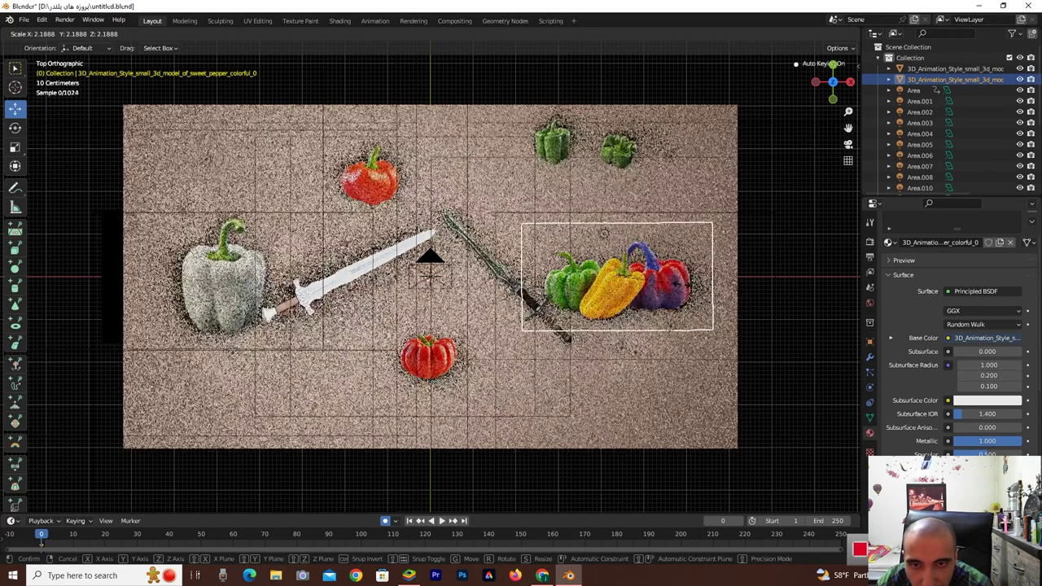
pyautogui.click(676, 285)
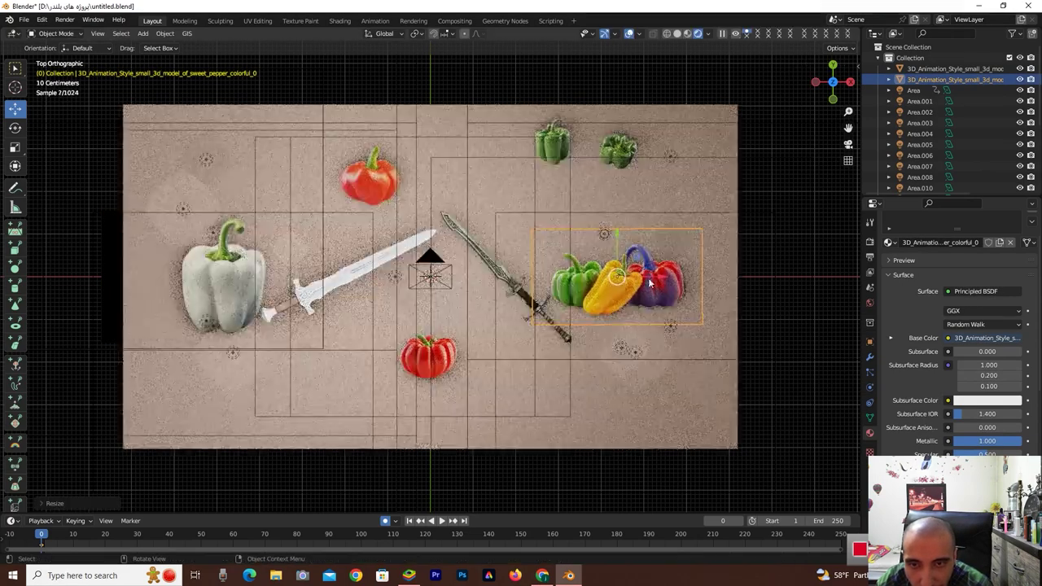
pyautogui.press('g')
pyautogui.click(666, 281)
# - Enlarge the top green pepper and move it lower on the board
pyautogui.click(622, 151)
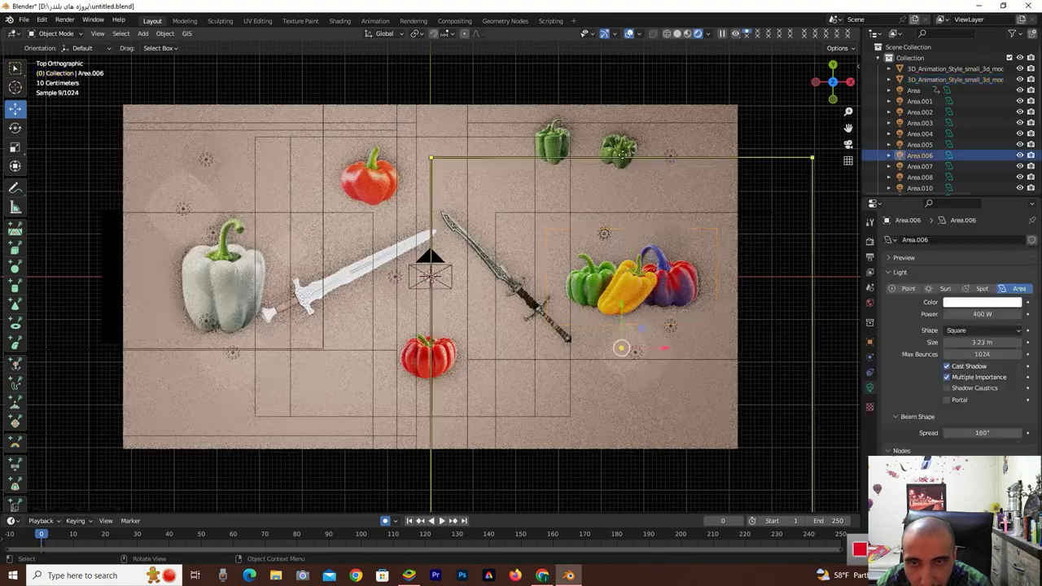
pyautogui.click(622, 152)
pyautogui.press('s')
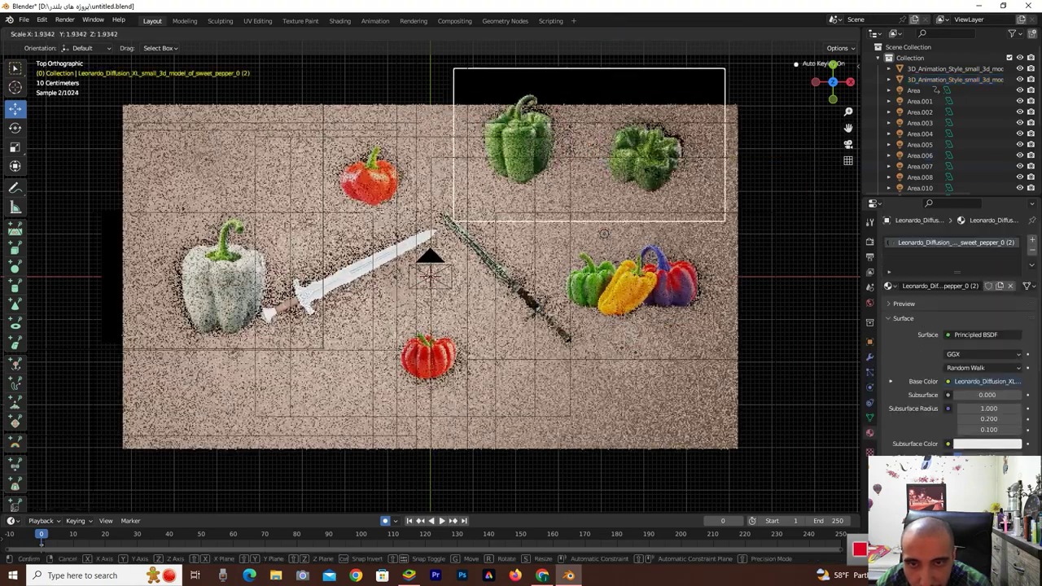
pyautogui.click(591, 154)
pyautogui.press('g')
pyautogui.click(591, 173)
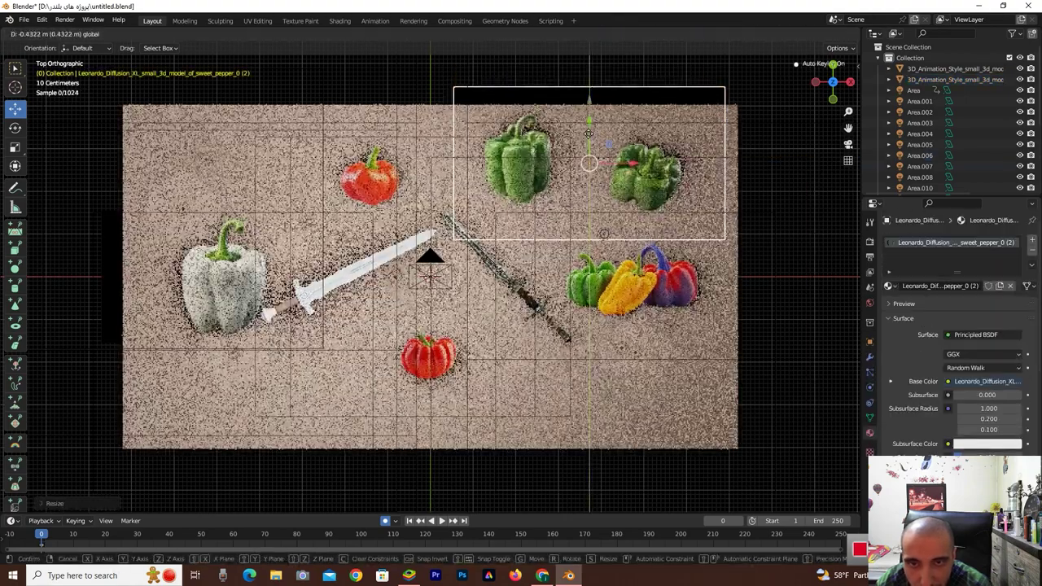
pyautogui.moveTo(822, 88)
pyautogui.mouseDown()
pyautogui.moveTo(826, 134)
pyautogui.moveTo(836, 82)
pyautogui.mouseUp()
pyautogui.click(834, 75)
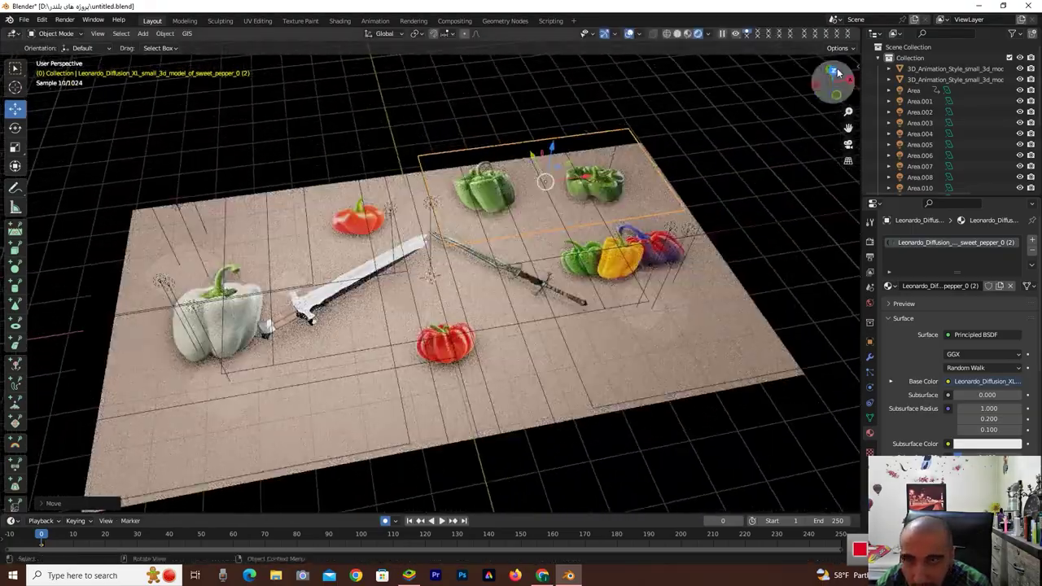
# - Shift the white pepper so it sits behind the white sword
pyautogui.click(363, 291)
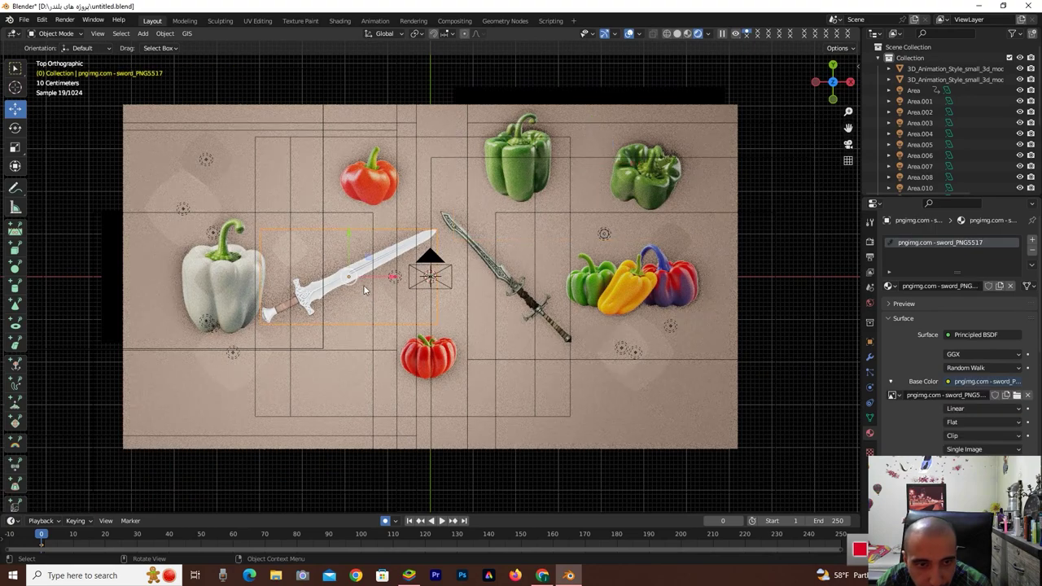
pyautogui.click(242, 293)
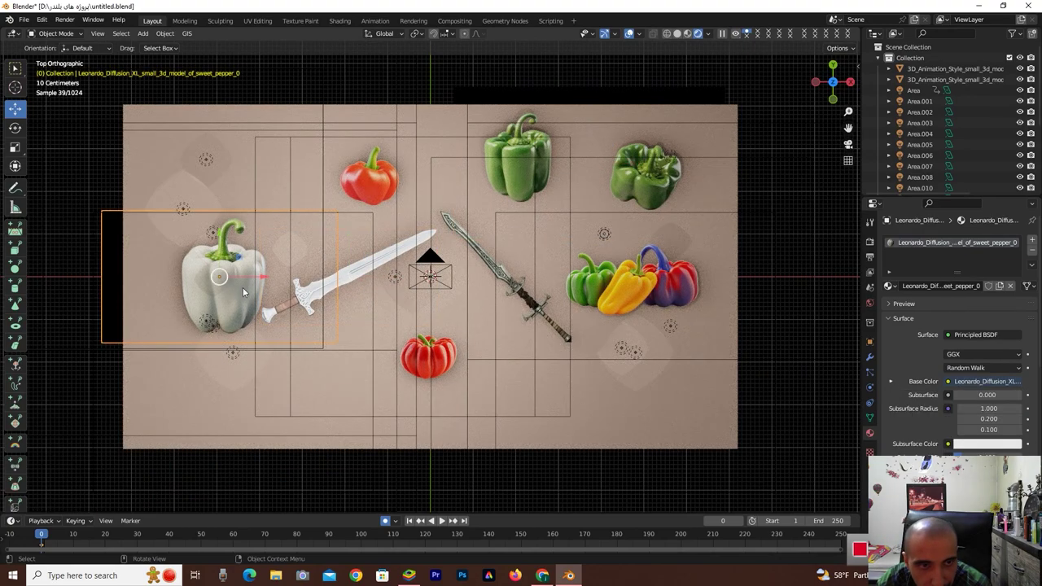
pyautogui.moveTo(255, 276)
pyautogui.mouseDown()
pyautogui.moveTo(362, 280)
pyautogui.moveTo(238, 285)
pyautogui.mouseUp()
# - Rotate the white sword horizontal, lower it, and slide it through the white pepper
pyautogui.click(363, 281)
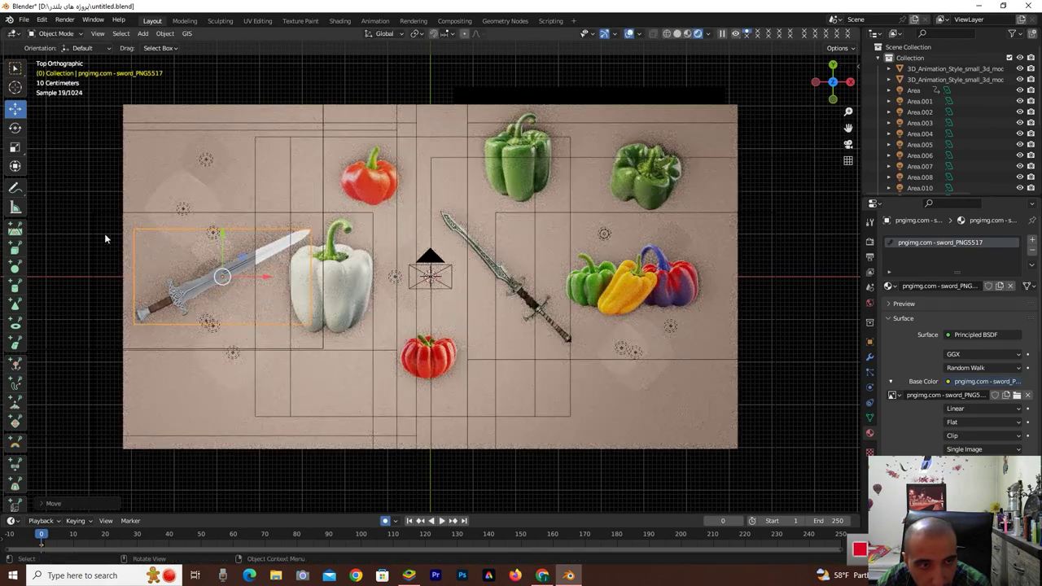
pyautogui.moveTo(256, 293); pyautogui.dragTo(425, 62)
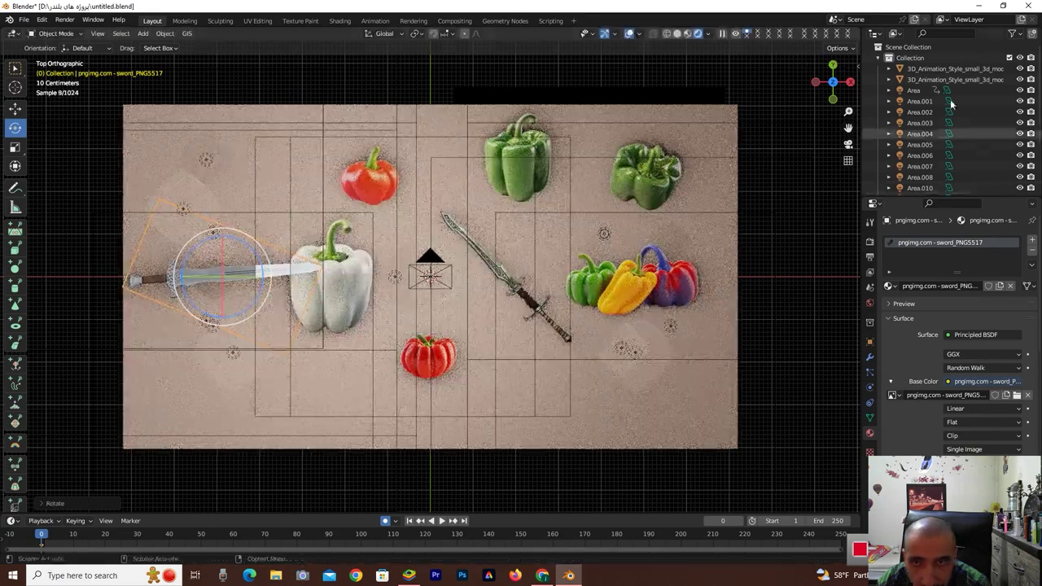
pyautogui.moveTo(832, 82); pyautogui.dragTo(566, 169)
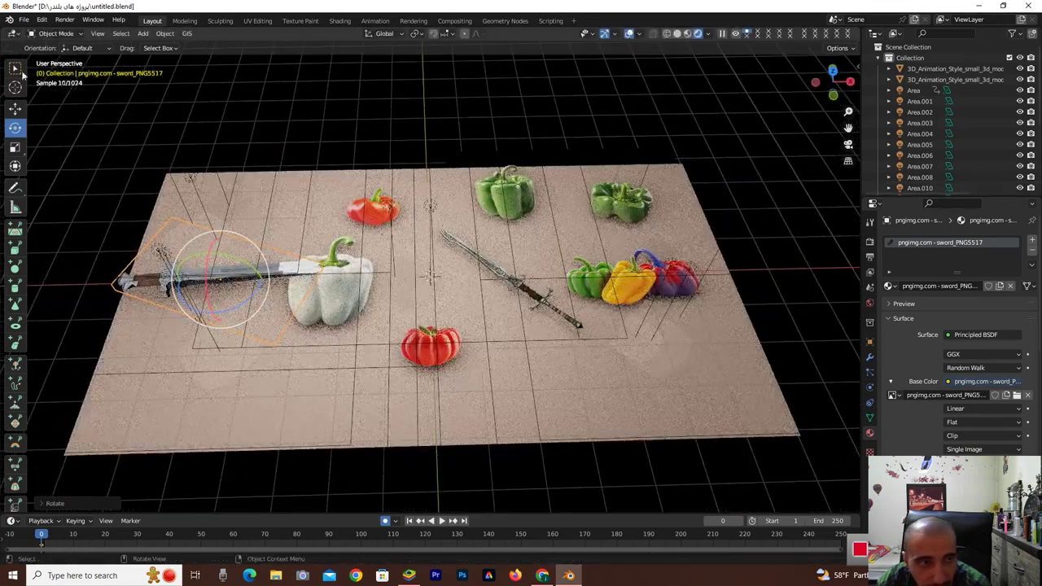
pyautogui.moveTo(200, 252); pyautogui.dragTo(287, 255)
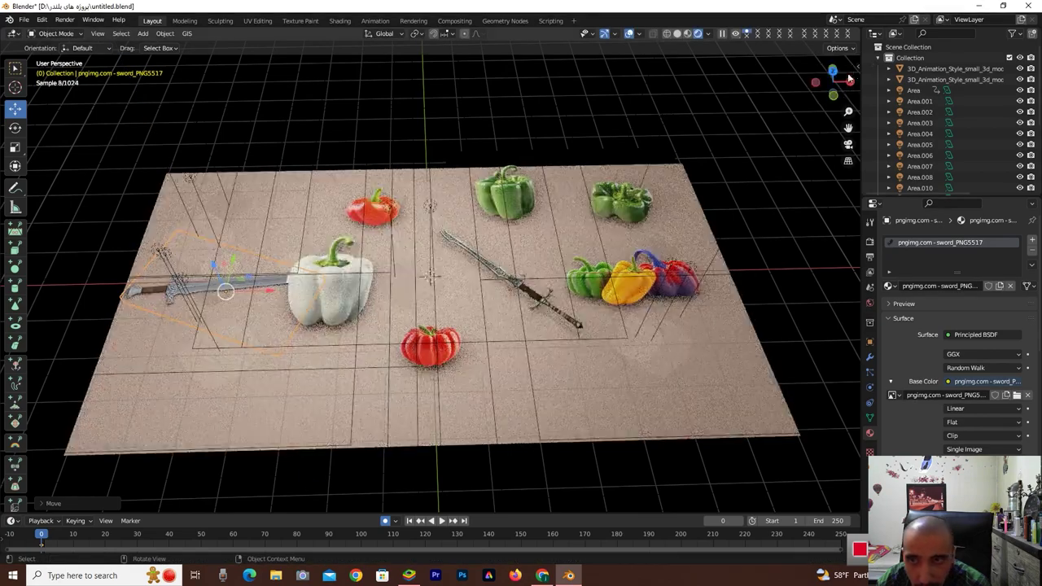
pyautogui.click(832, 72)
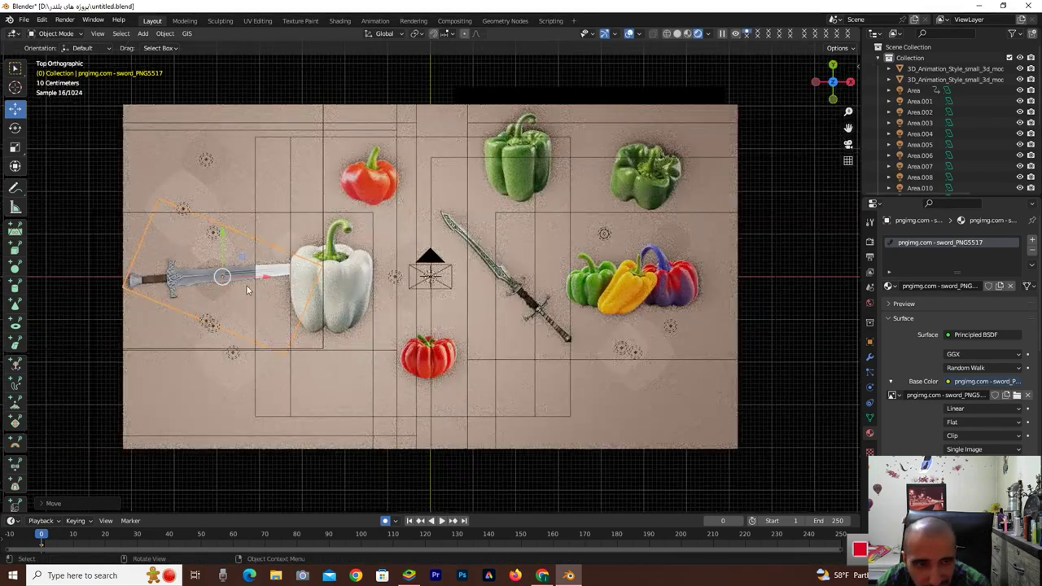
pyautogui.moveTo(248, 289); pyautogui.dragTo(340, 290)
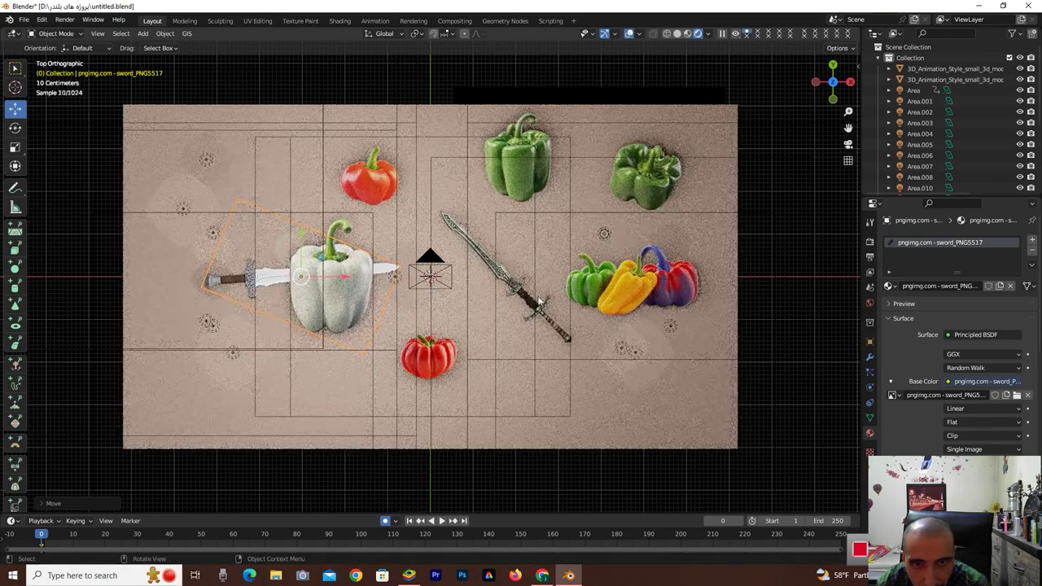
# - Move the top red pepper toward the top-left and begin enlarging it
pyautogui.click(372, 192)
pyautogui.moveTo(420, 181); pyautogui.dragTo(292, 177)
pyautogui.press('s')
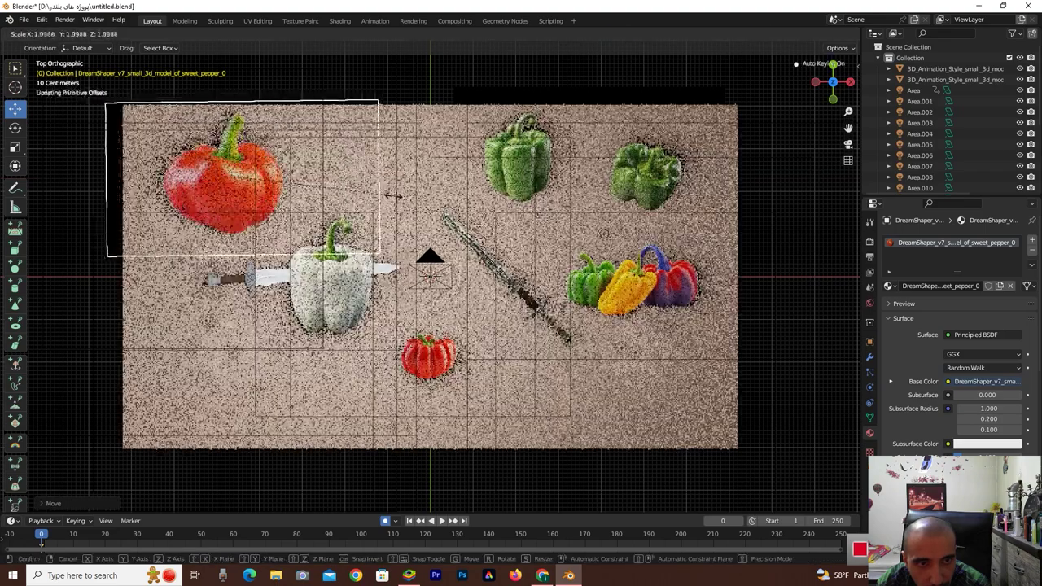
# - Confirm the red pepper's larger size and settle it in the top-left corner
pyautogui.click(378, 197)
pyautogui.press('g')
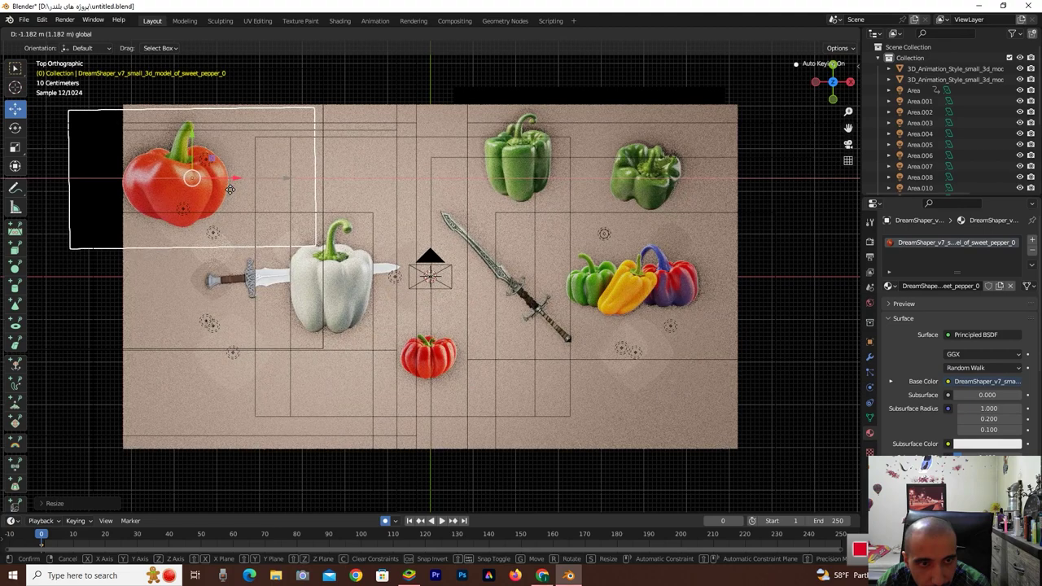
pyautogui.click(232, 165)
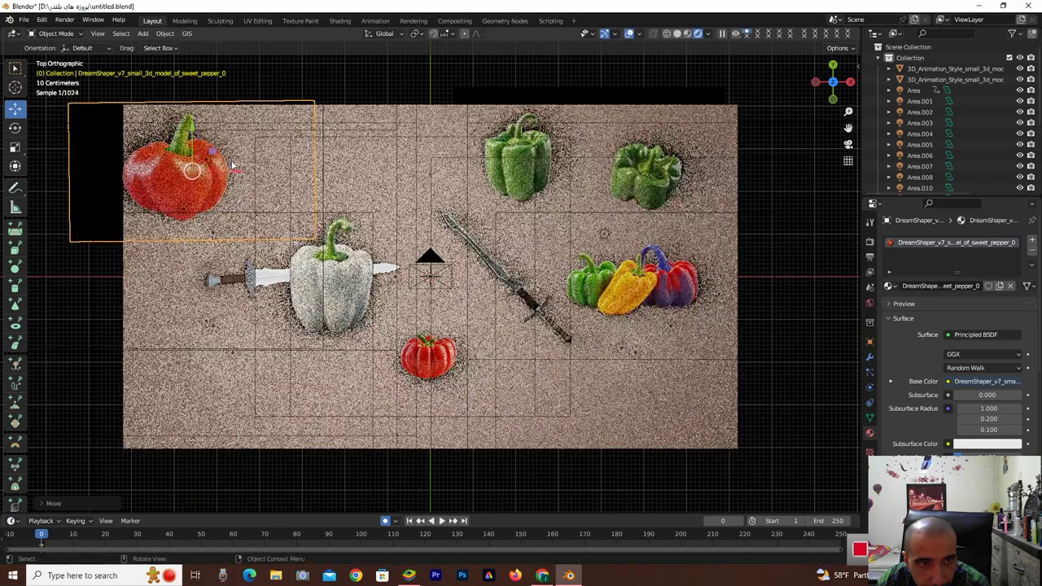
pyautogui.press('a')
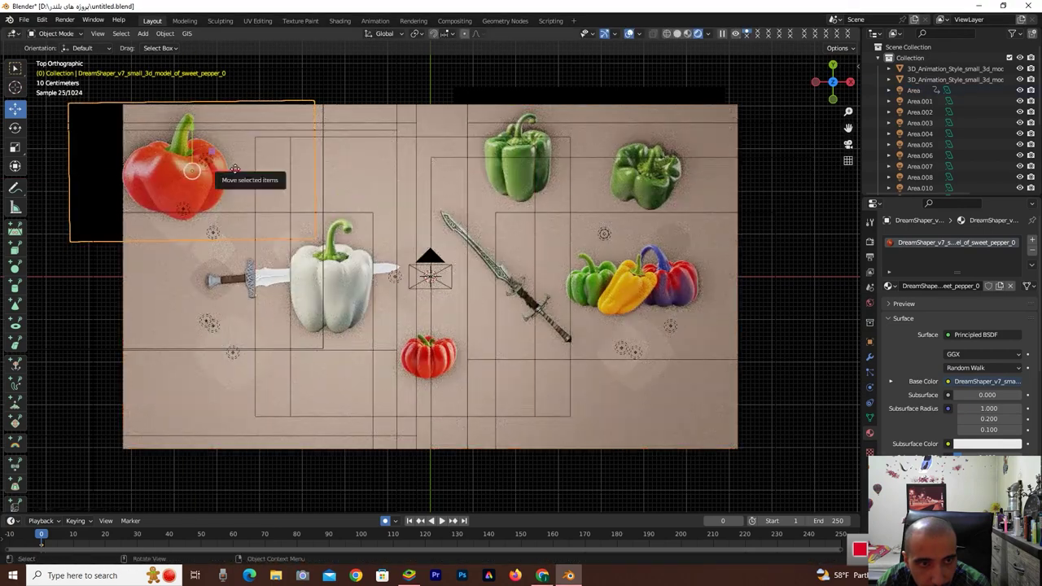
pyautogui.moveTo(234, 168); pyautogui.dragTo(273, 167)
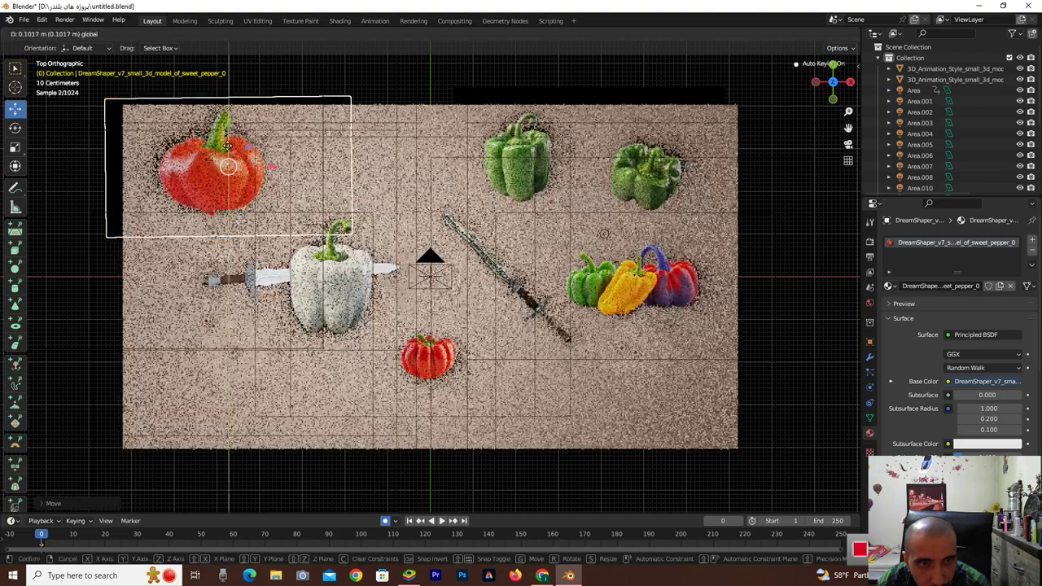
pyautogui.press('Return')
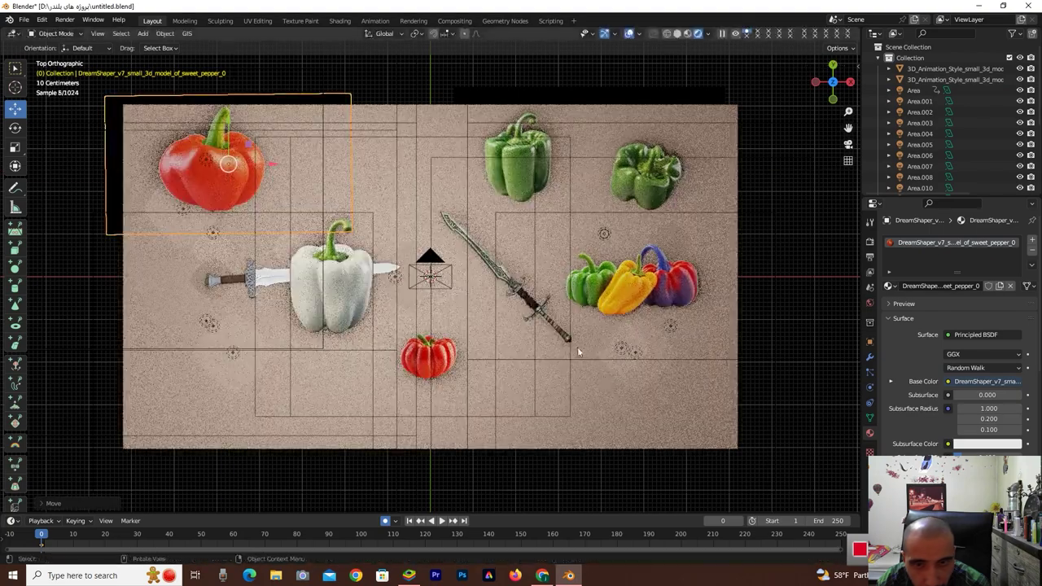
# - Enlarge the small bottom red pepper, move it down and right, then shrink it slightly
pyautogui.click(429, 372)
pyautogui.press('s')
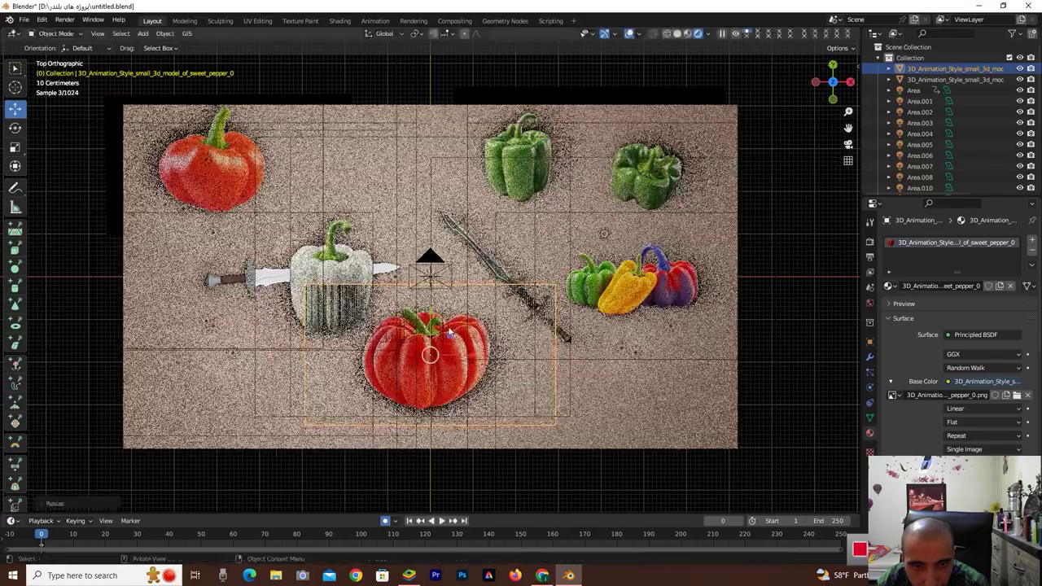
pyautogui.press('Return')
pyautogui.press('g')
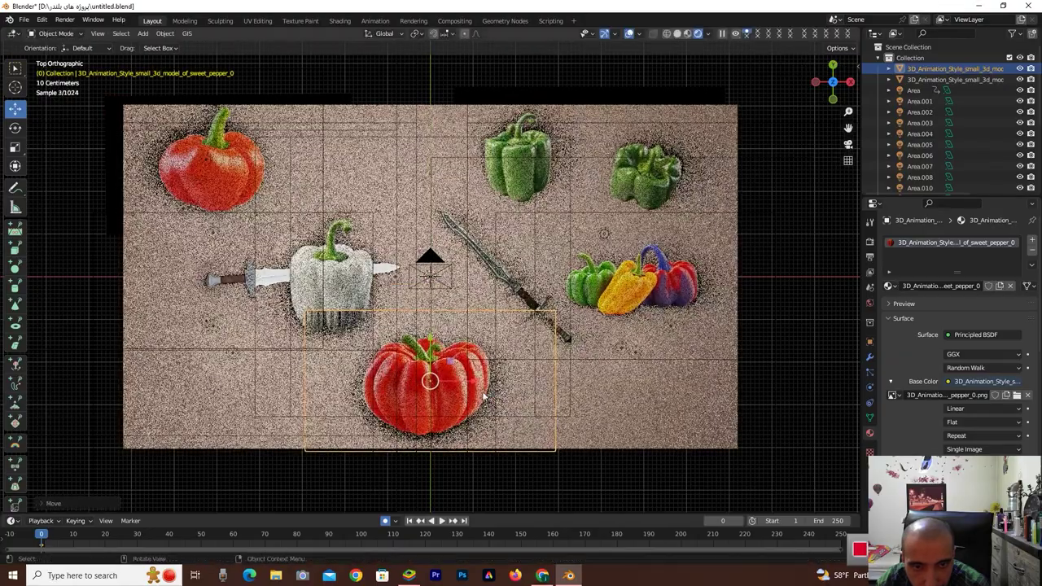
pyautogui.press('g')
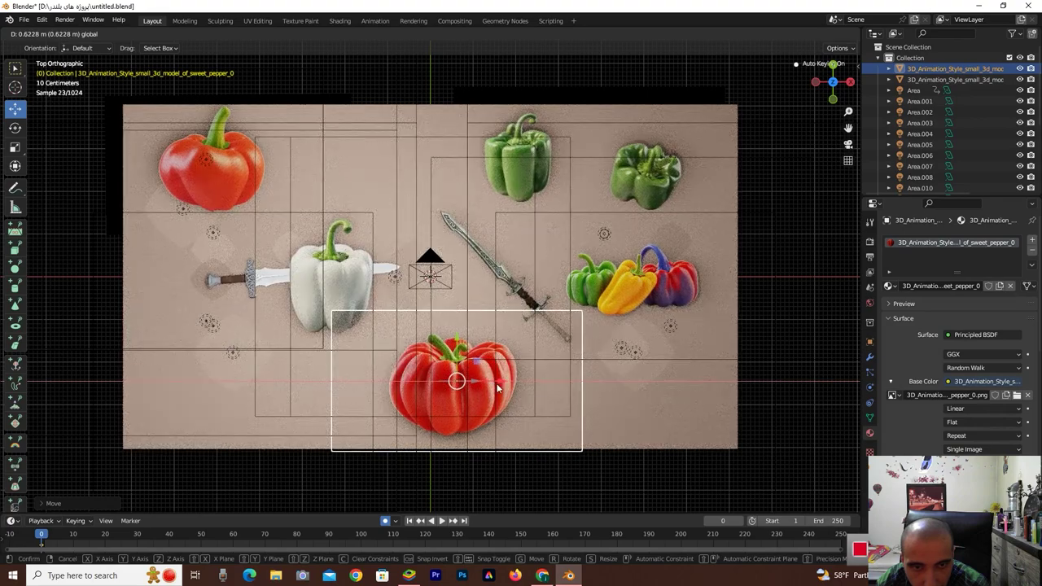
pyautogui.press('Return')
pyautogui.press('s')
pyautogui.press('Return')
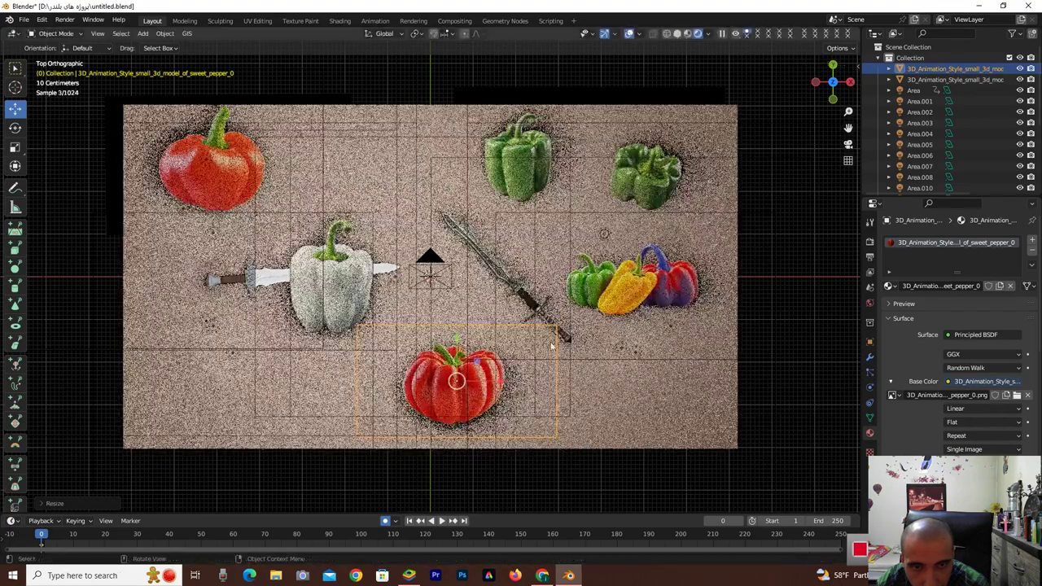
# - Rotate the dark sword diagonally and move it lower along Y and slightly right
pyautogui.click(560, 337)
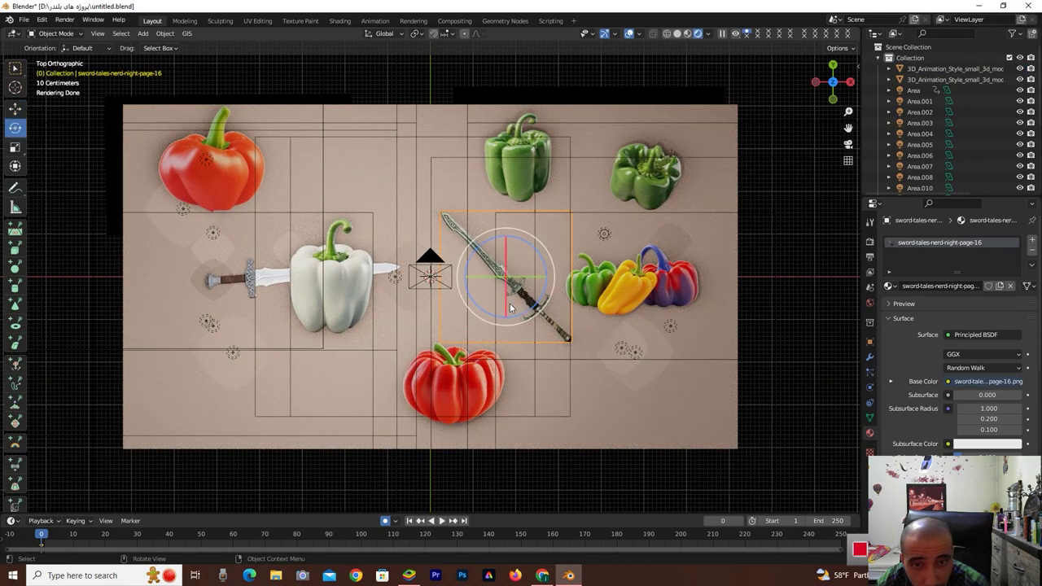
pyautogui.press('r')
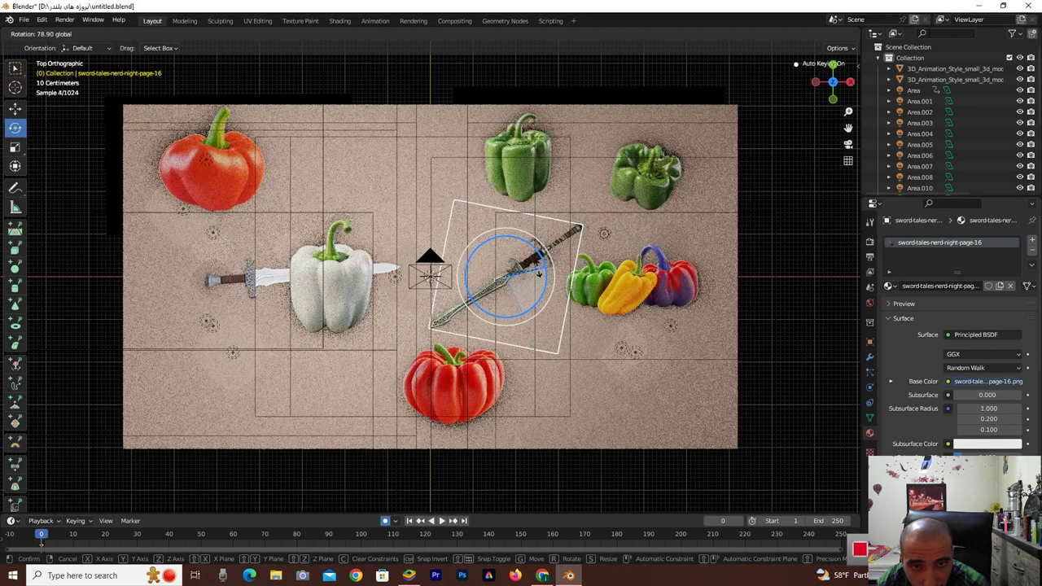
pyautogui.click(537, 274)
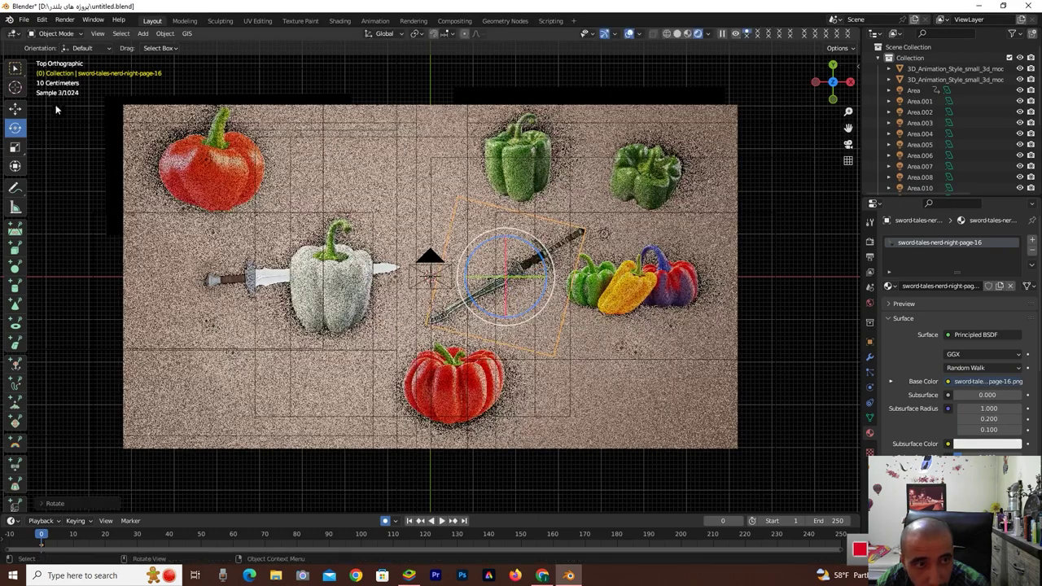
pyautogui.press('g')
pyautogui.press('y')
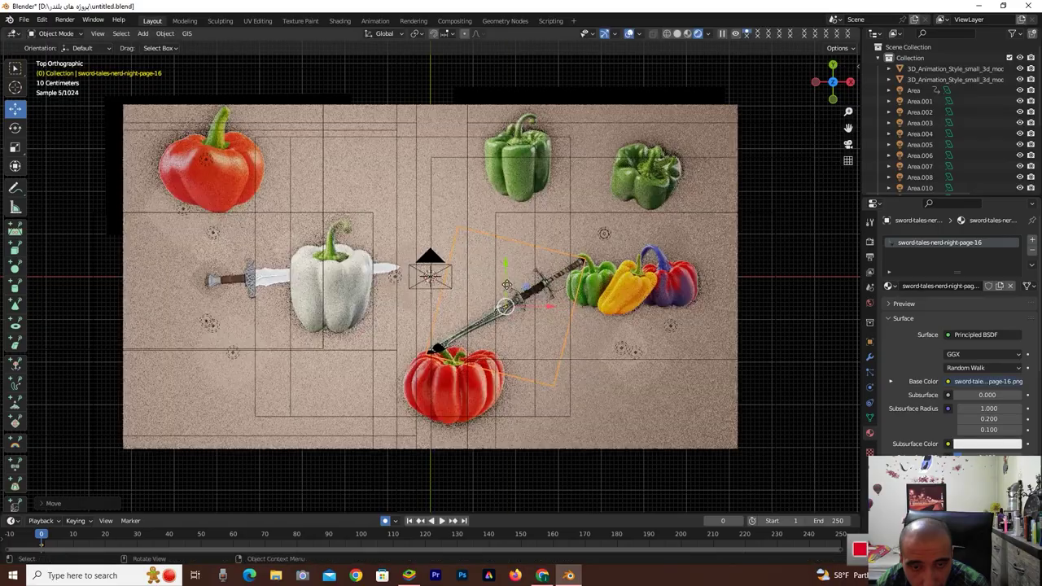
pyautogui.click(531, 338)
pyautogui.press('g')
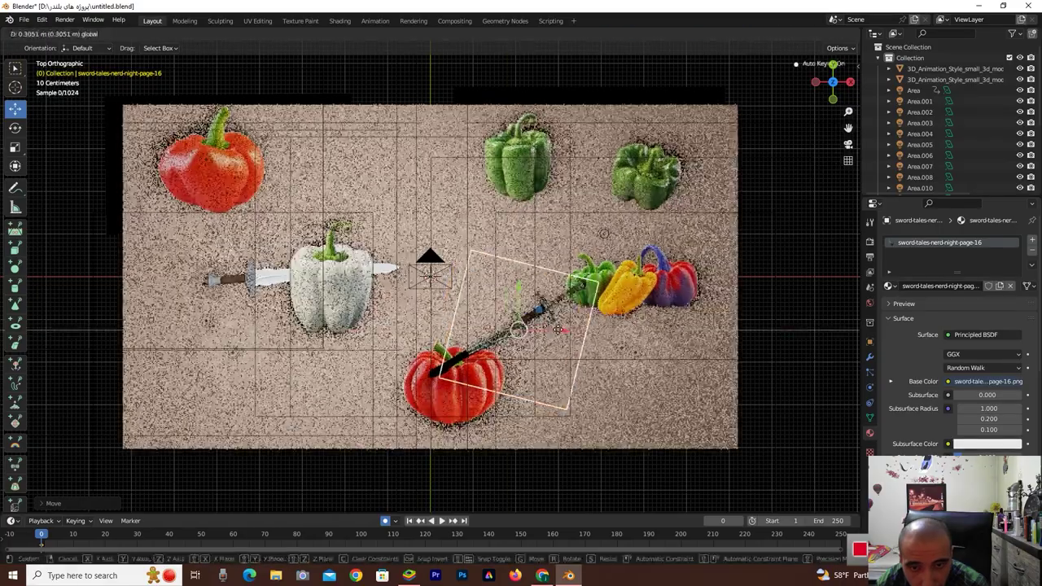
pyautogui.click(575, 338)
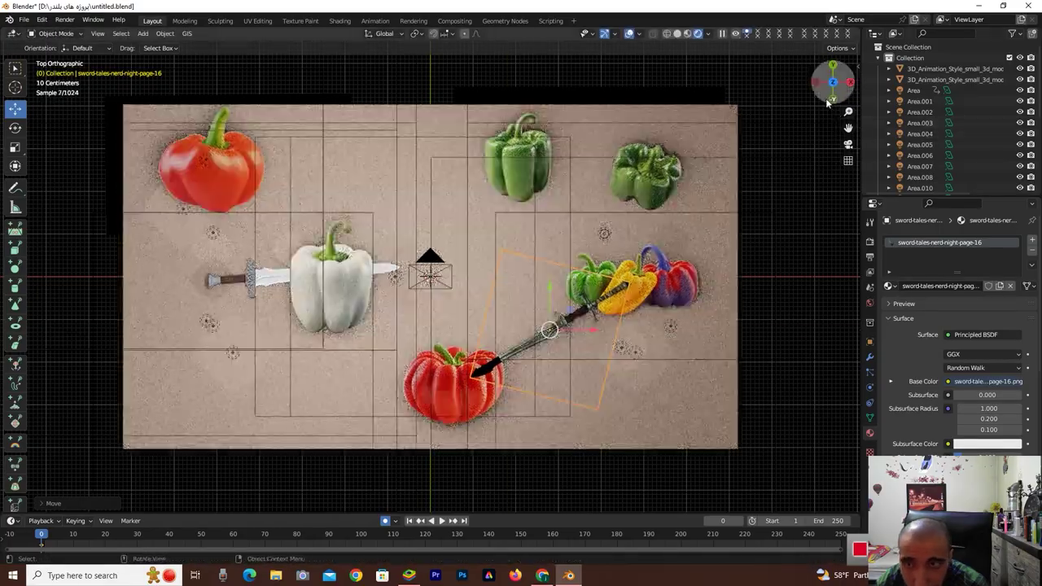
# - Lower the dark sword toward the surface and slide it left into the bottom red pepper
pyautogui.moveTo(833, 82); pyautogui.dragTo(746, 148)
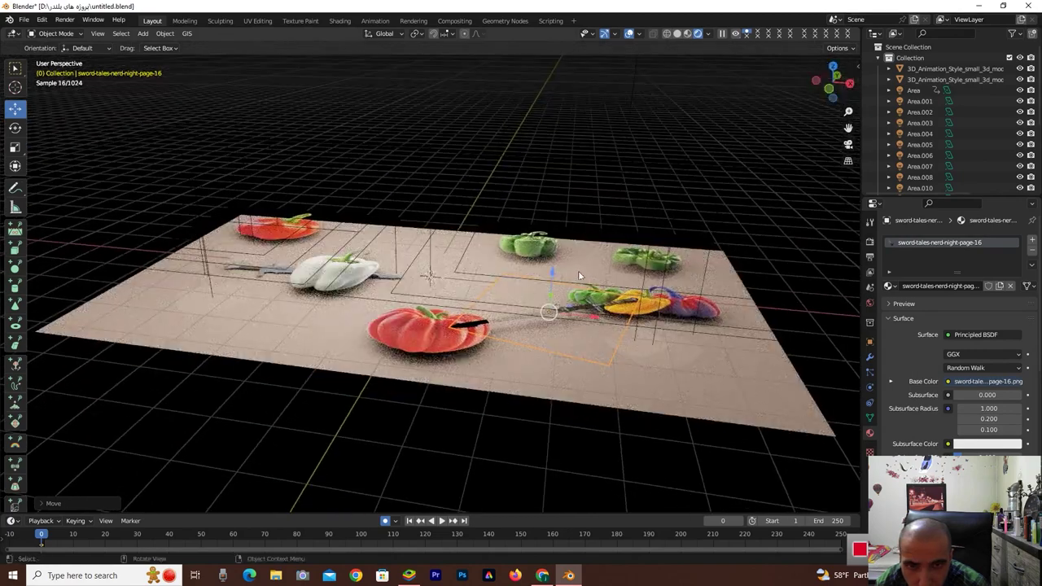
pyautogui.moveTo(549, 285); pyautogui.dragTo(549, 287)
pyautogui.click(832, 69)
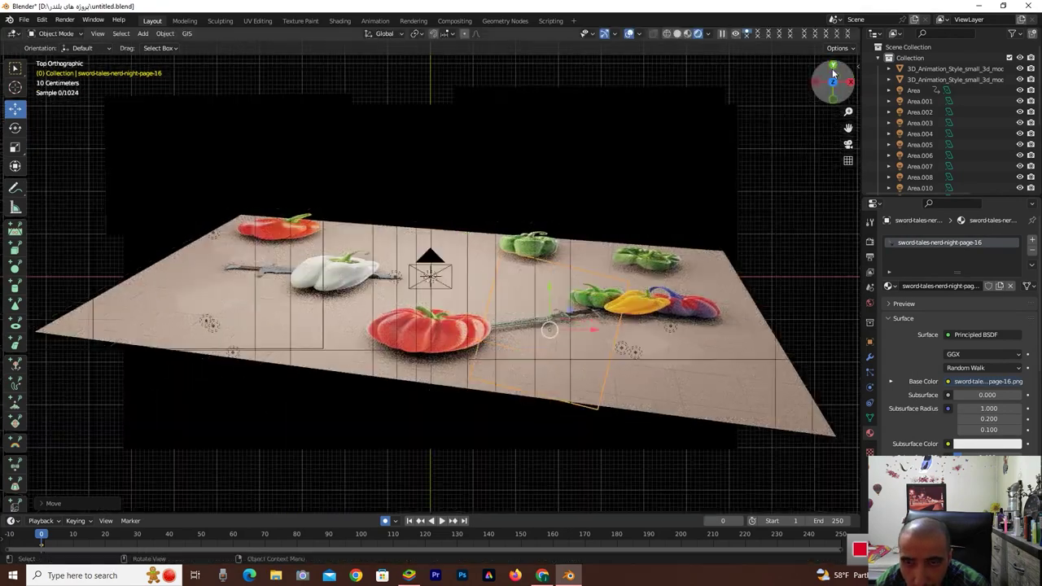
pyautogui.moveTo(595, 330); pyautogui.dragTo(544, 331)
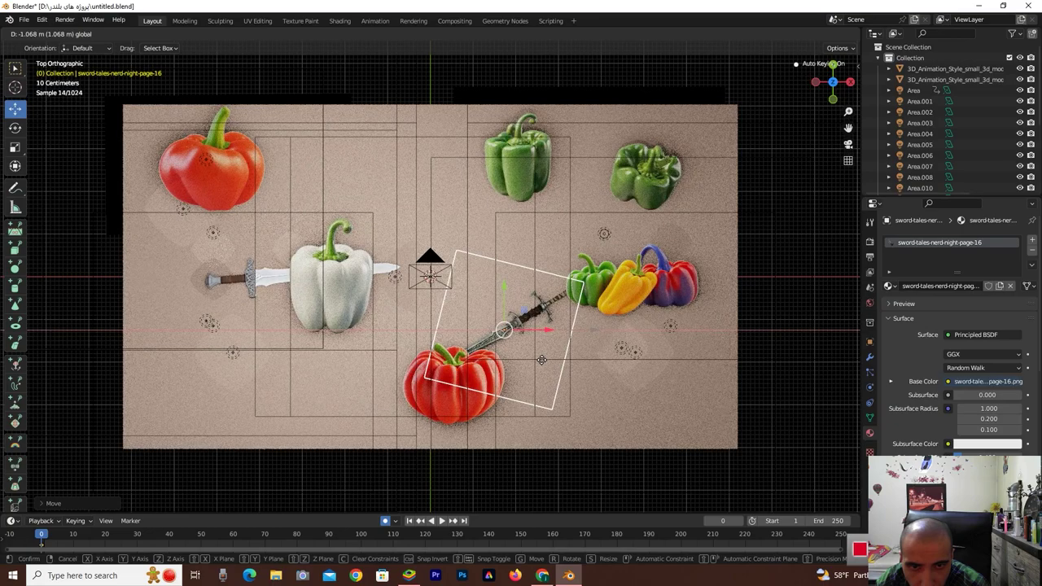
pyautogui.moveTo(539, 360); pyautogui.dragTo(518, 371)
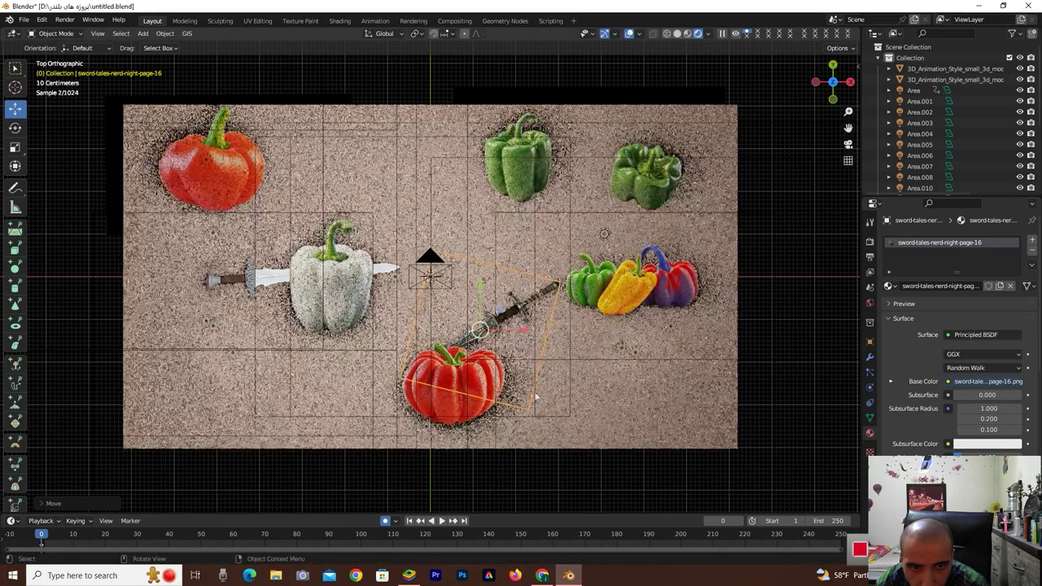
# - Enlarge the top green pepper and shift it left along X
pyautogui.click(641, 277)
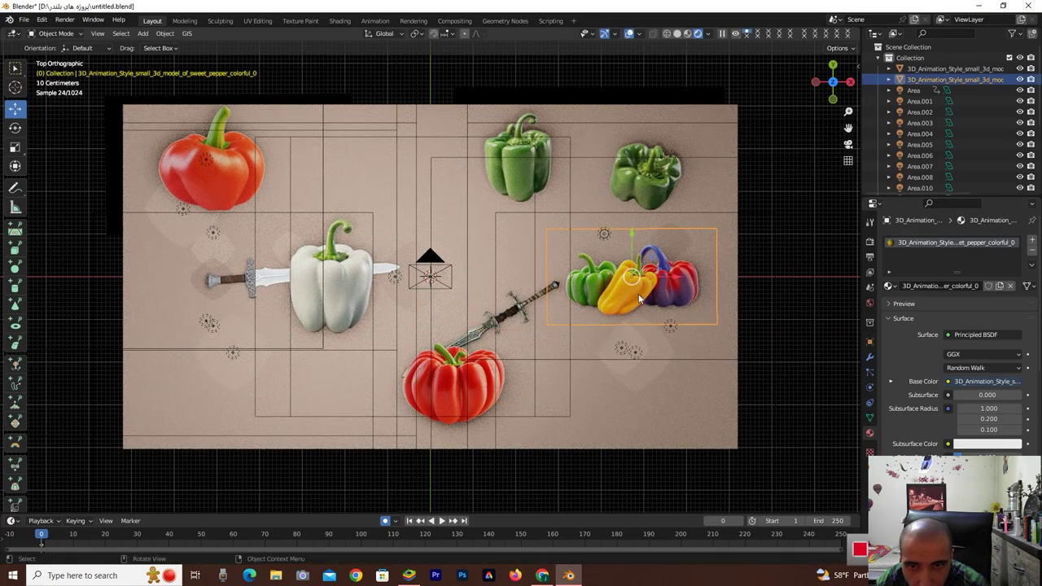
pyautogui.press('s')
pyautogui.rightClick(653, 310)
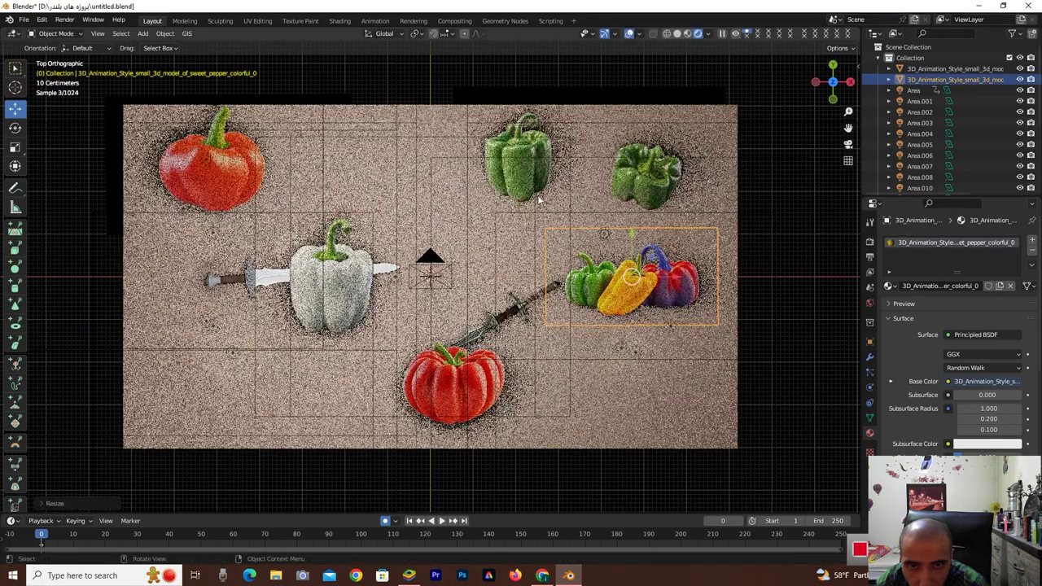
pyautogui.click(643, 173)
pyautogui.press('s')
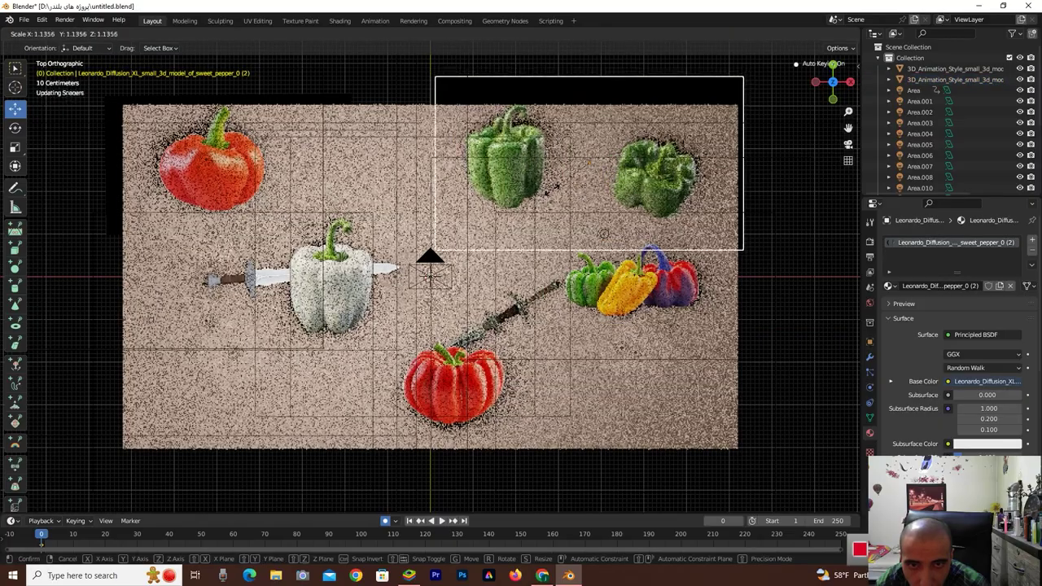
pyautogui.click(586, 163)
pyautogui.press('g')
pyautogui.press('x')
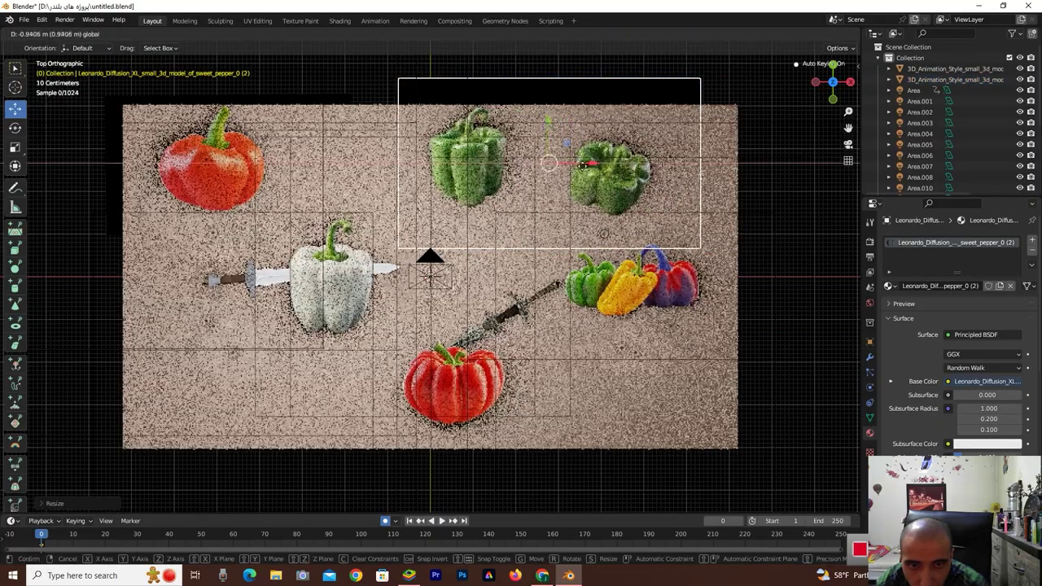
pyautogui.click(558, 163)
# - Nudge the bottom red pepper left along X
pyautogui.click(480, 378)
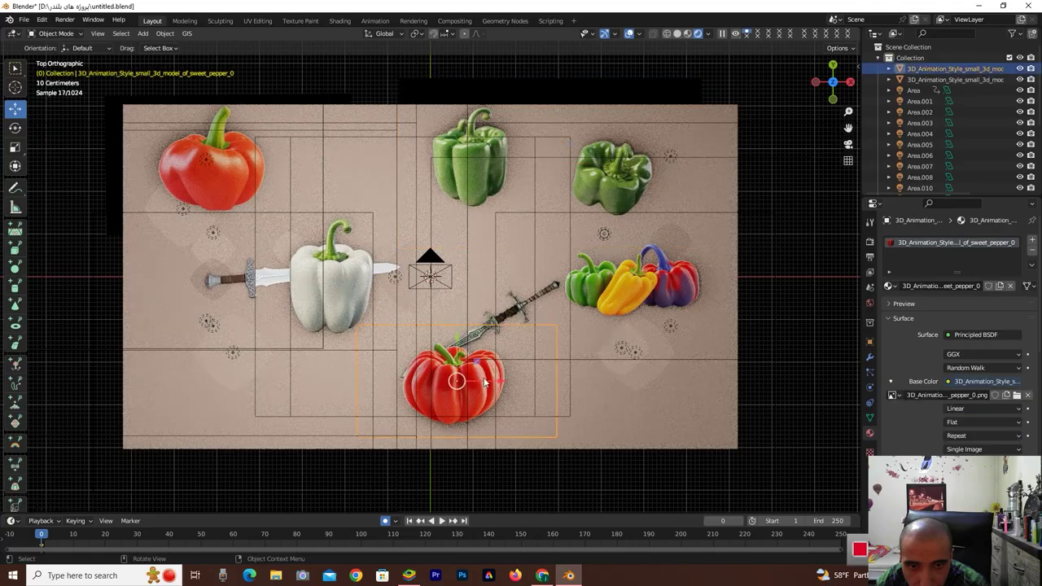
pyautogui.press('g')
pyautogui.press('x')
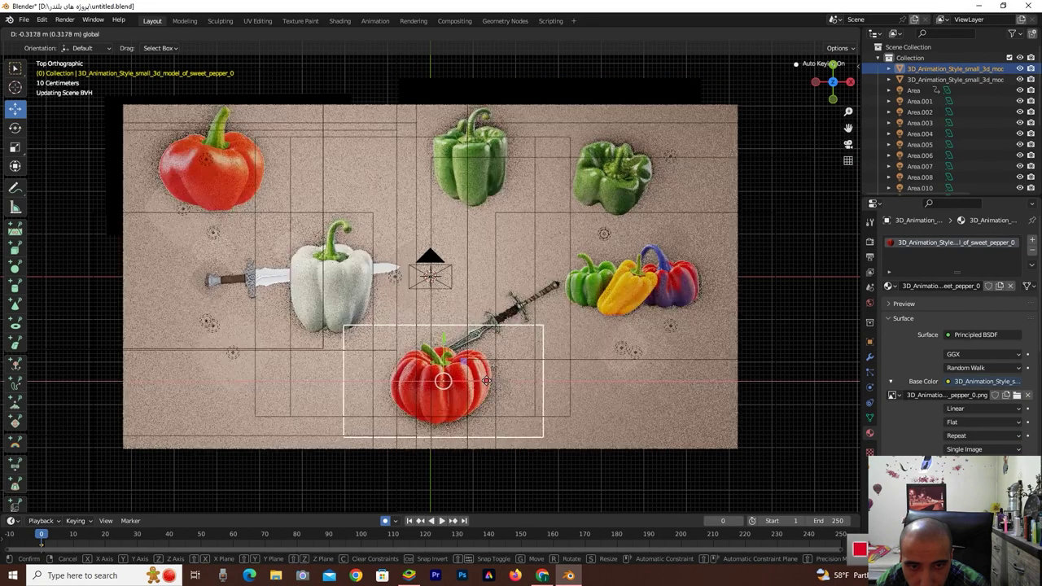
pyautogui.click(485, 381)
# - Move the colourful pepper trio down along Y and enlarge it
pyautogui.click(682, 281)
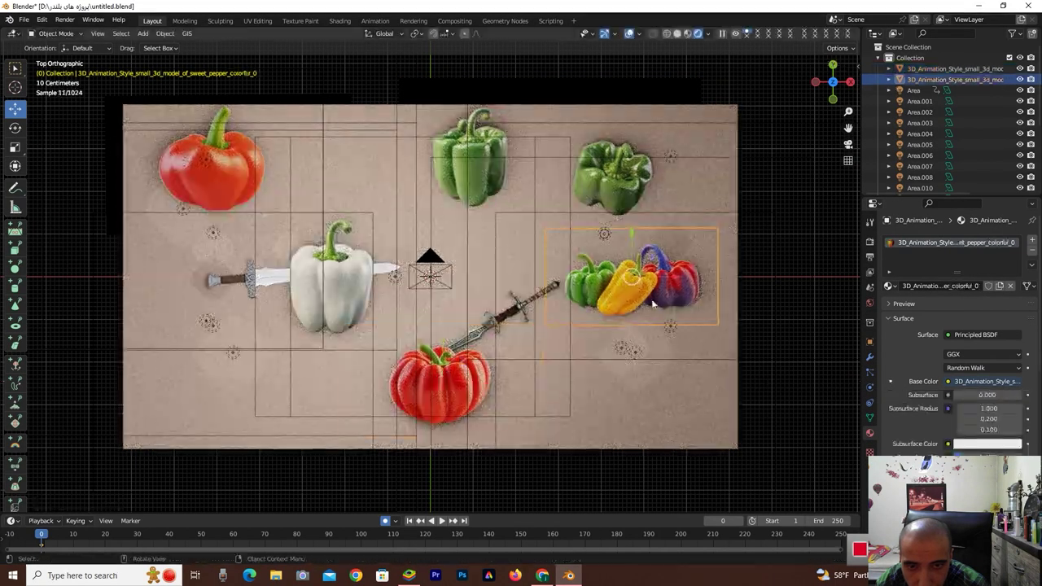
pyautogui.press('g')
pyautogui.press('x')
pyautogui.press('y')
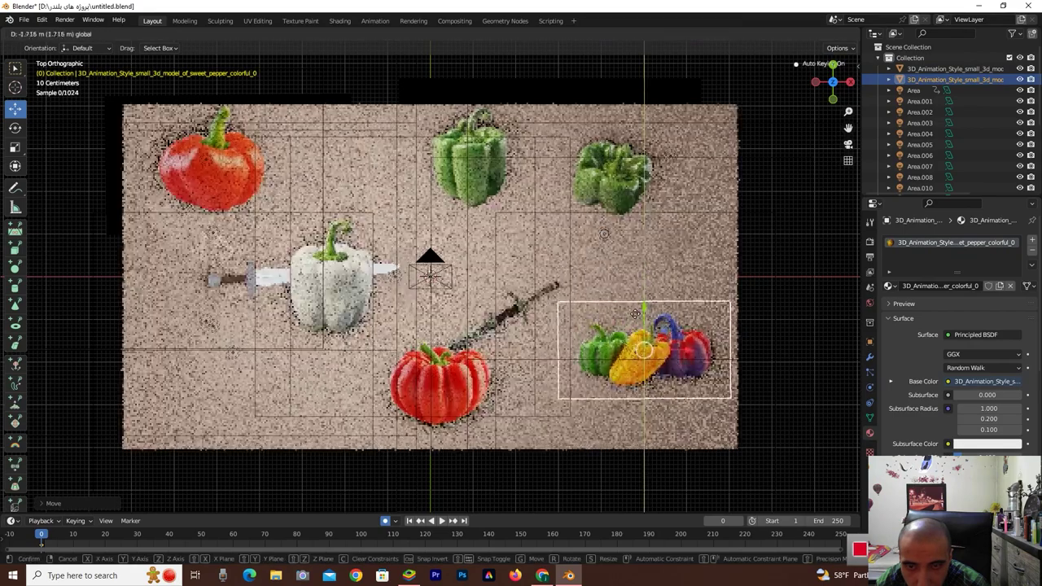
pyautogui.press('s')
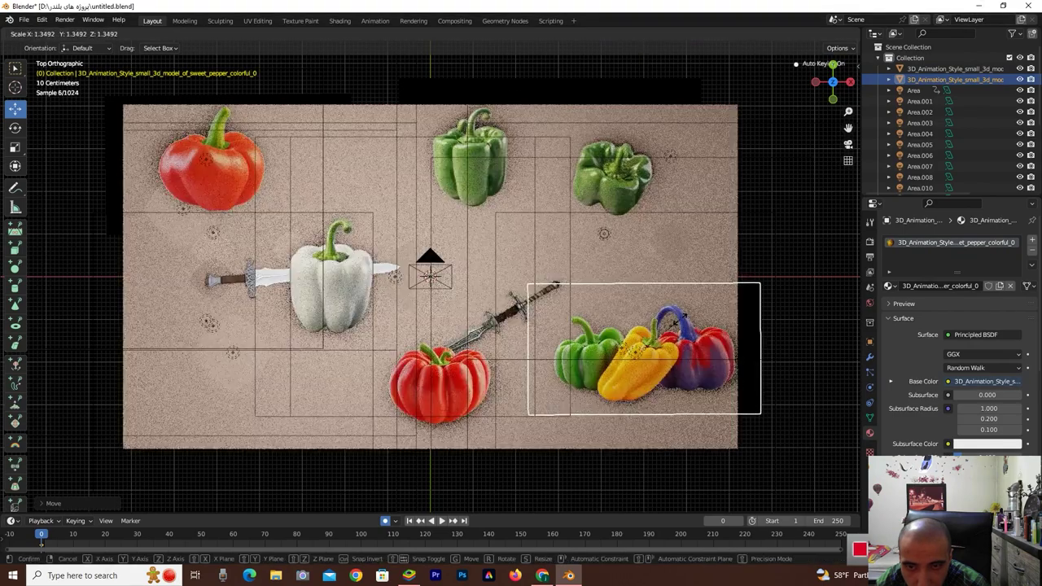
pyautogui.click(647, 153)
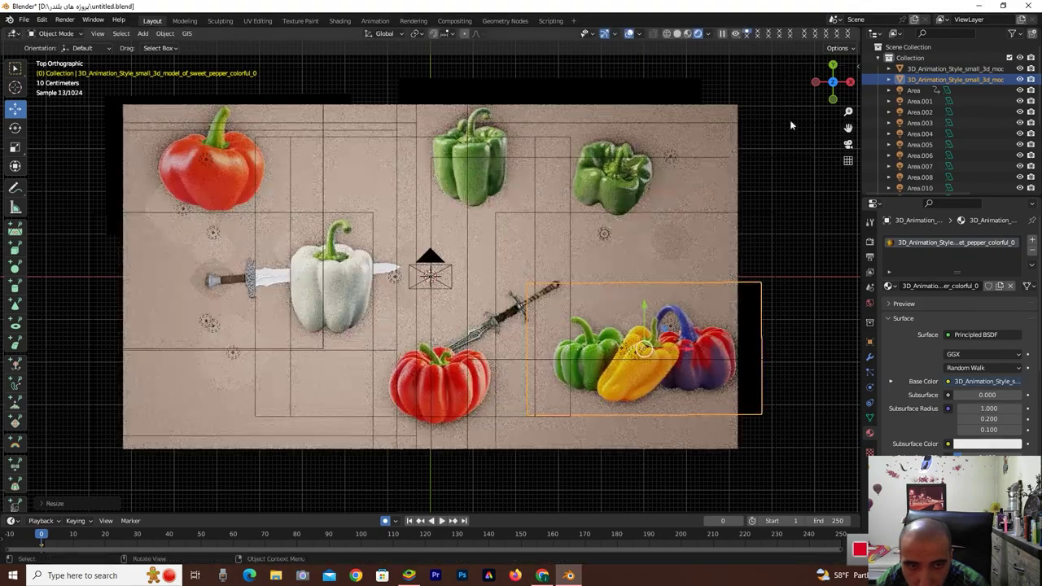
pyautogui.moveTo(562, 261); pyautogui.dragTo(560, 304, button='middle')
pyautogui.click(501, 314)
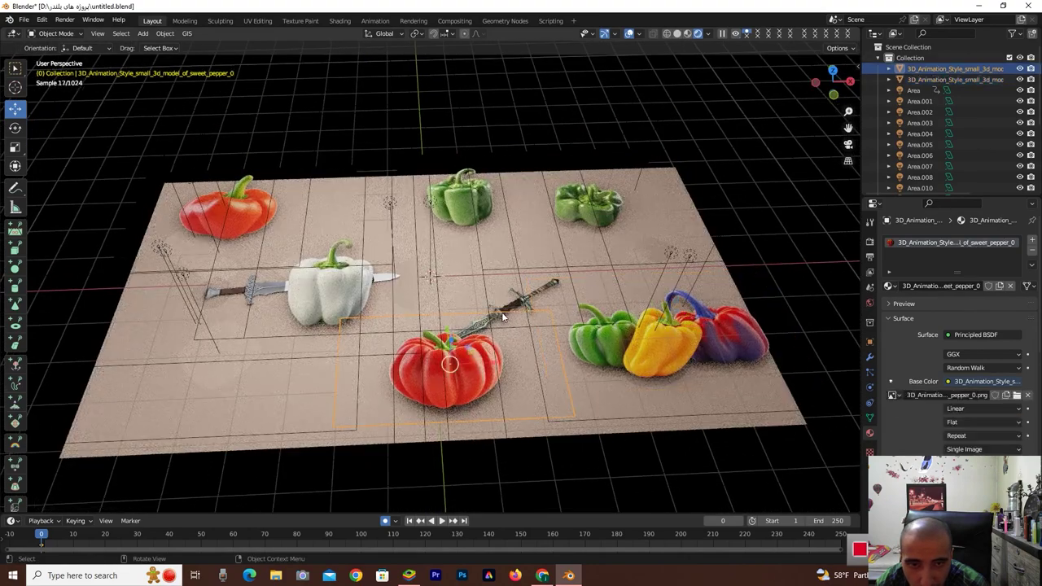
pyautogui.click(543, 296)
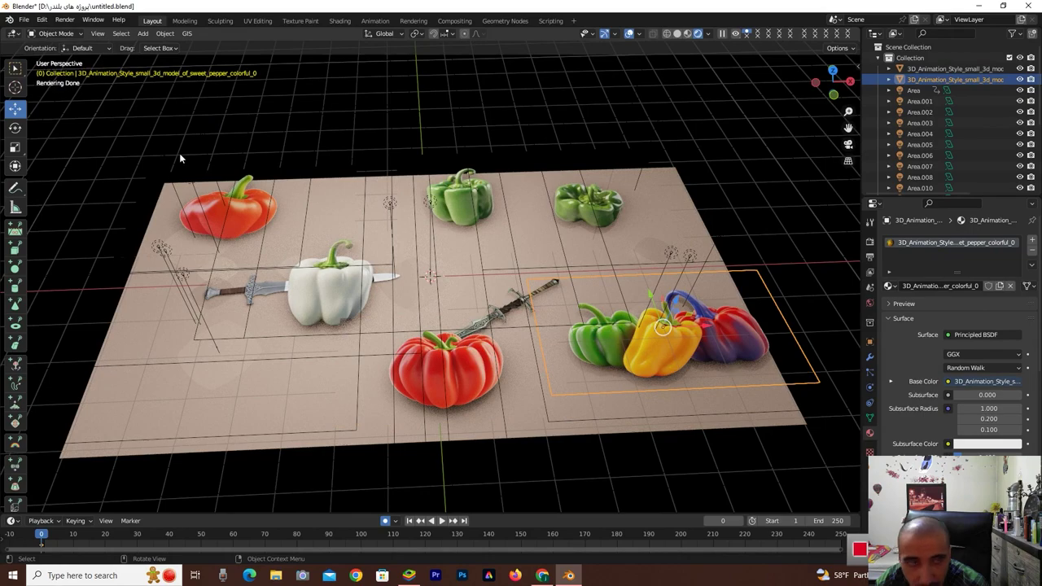
# - Render a test image via Render > Render Image, then close the render window
pyautogui.click(65, 20)
pyautogui.click(86, 32)
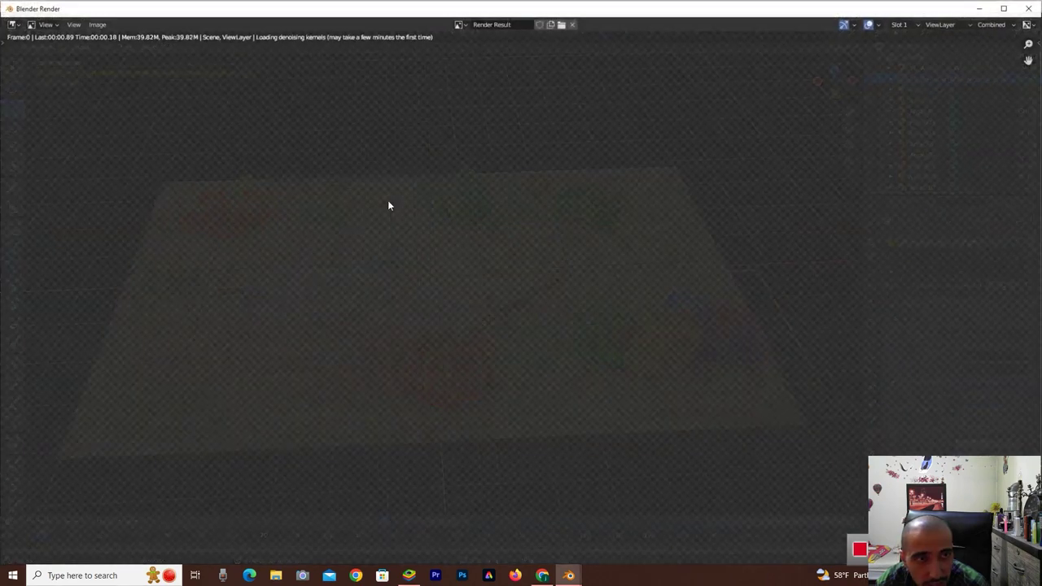
pyautogui.scroll(-2, 501, 283)
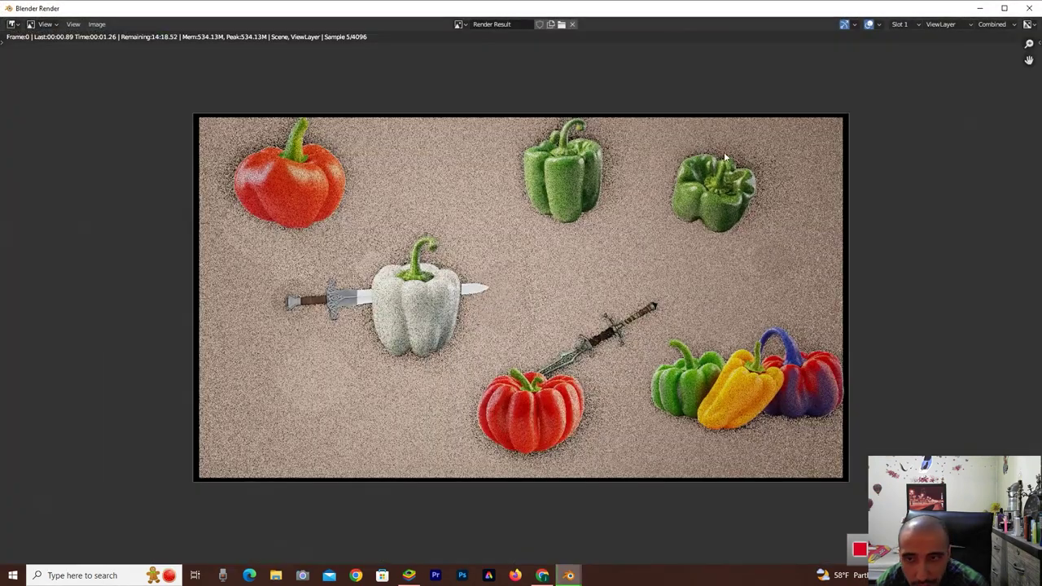
pyautogui.click(1030, 9)
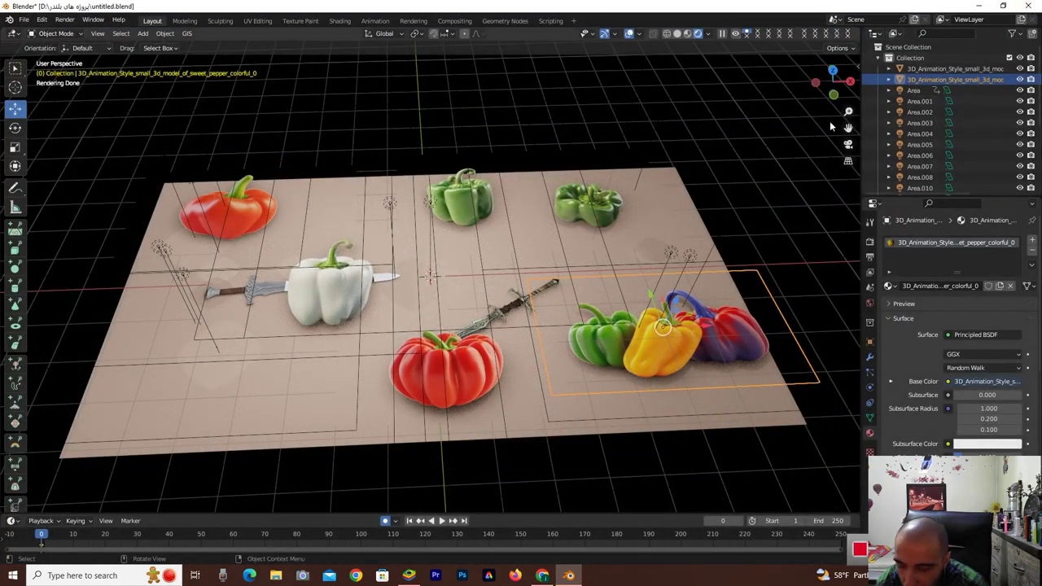
# - Switch to camera view and push the camera along its local Z so the beige surface fills the frame
pyautogui.press('KP_0')
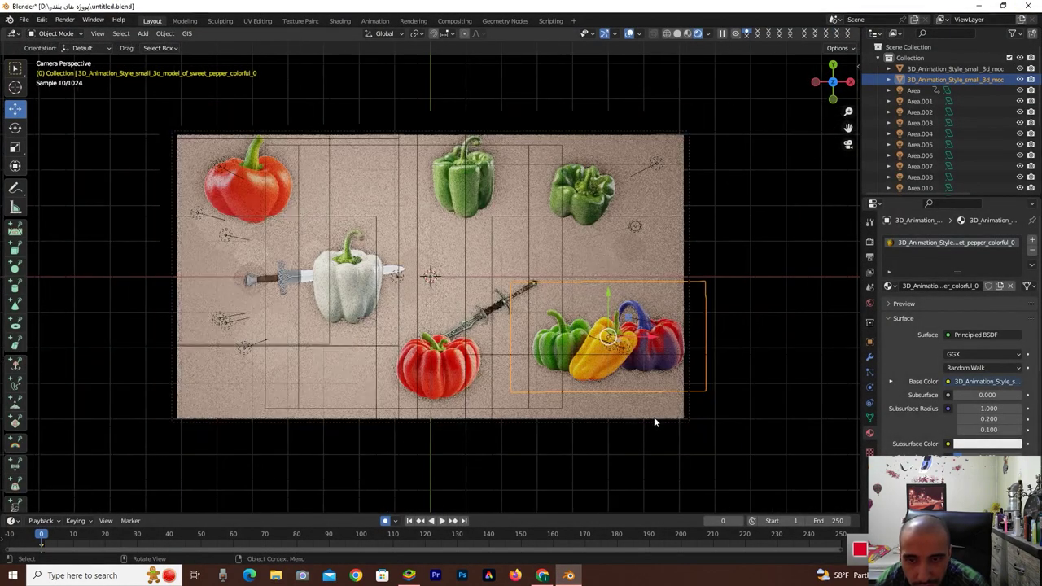
pyautogui.click(672, 425)
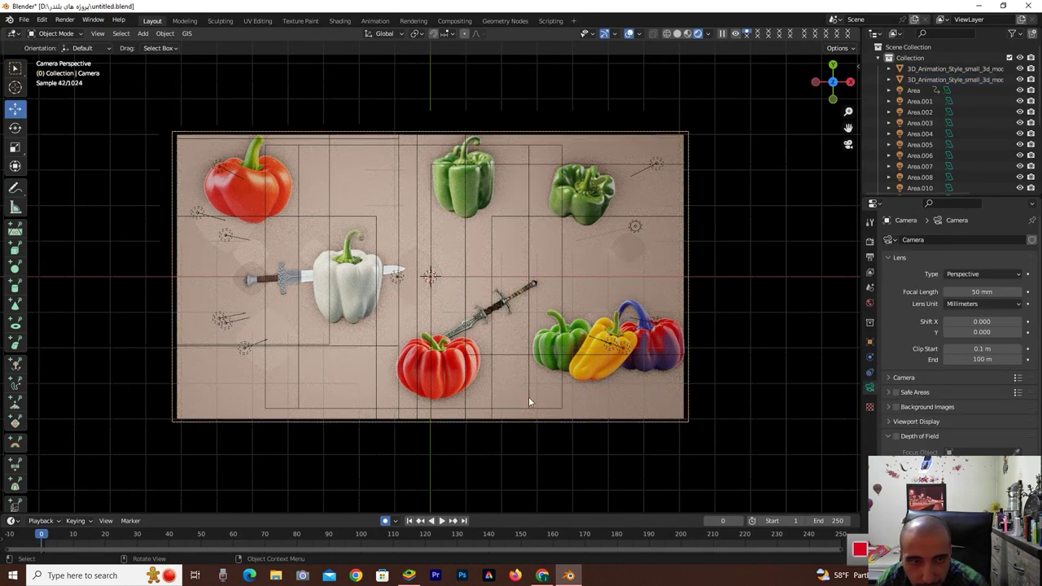
pyautogui.click(582, 404)
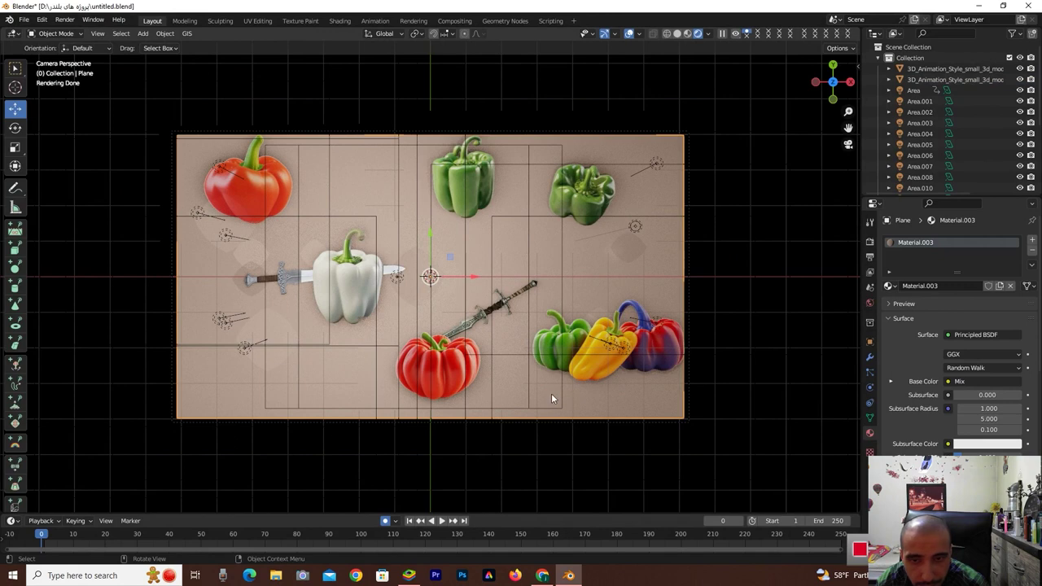
pyautogui.click(578, 421)
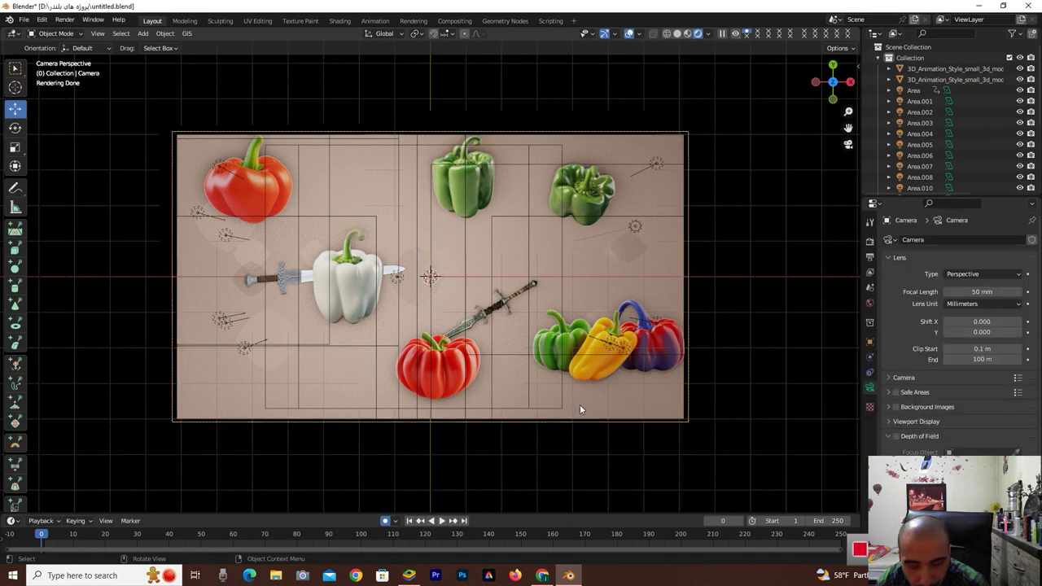
pyautogui.press('g')
pyautogui.press('z')
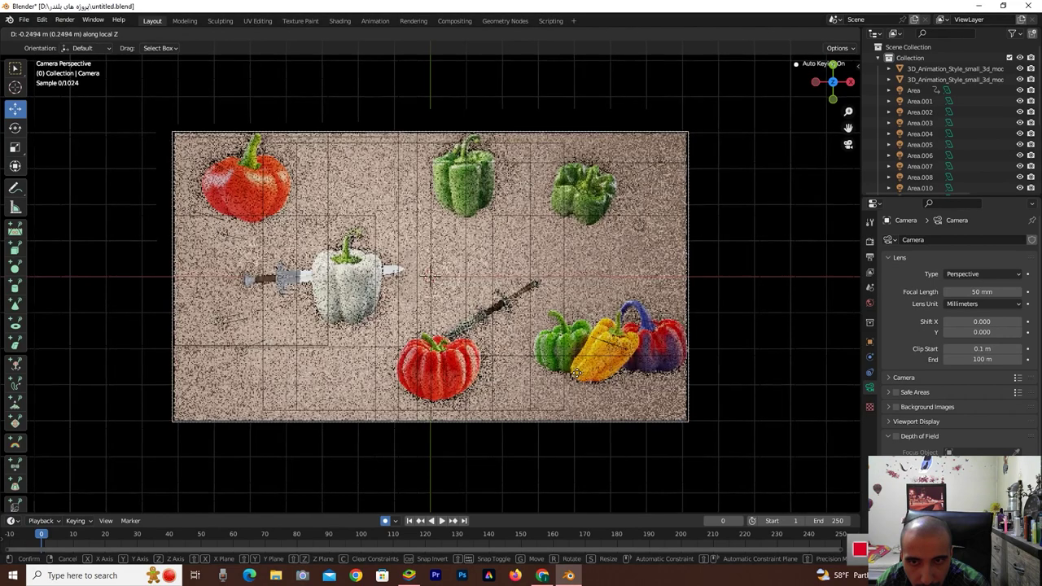
pyautogui.click(578, 376)
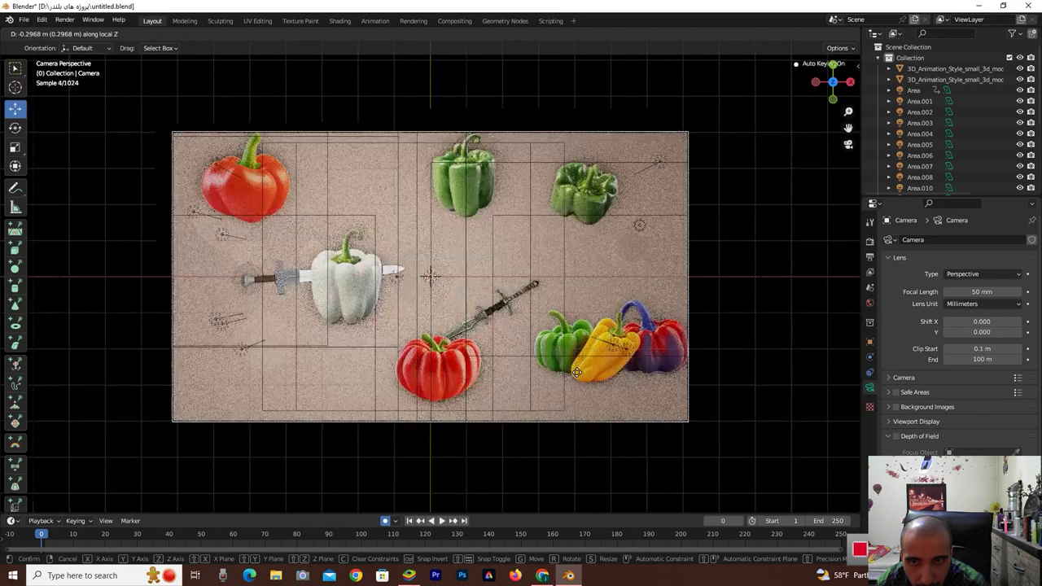
pyautogui.click(64, 19)
# - Render the final camera image and zoom out in the render window to see it whole
pyautogui.click(82, 29)
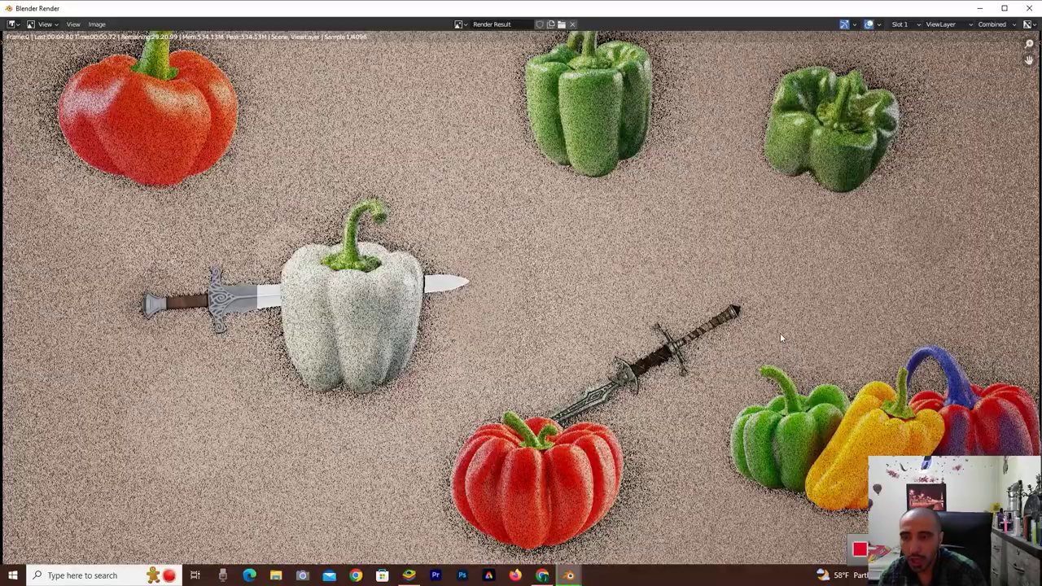
pyautogui.scroll(-2, 780, 336)
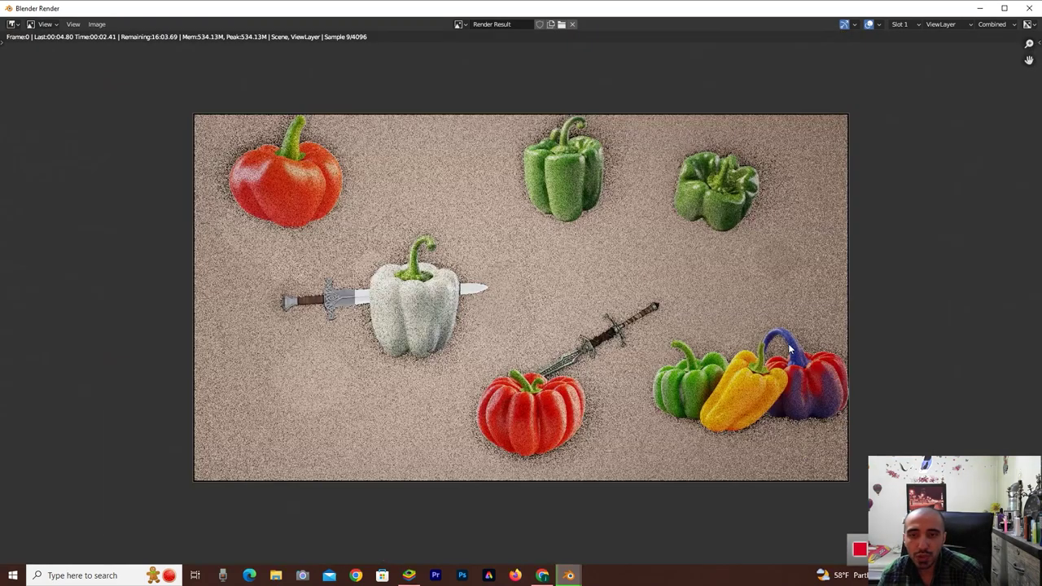